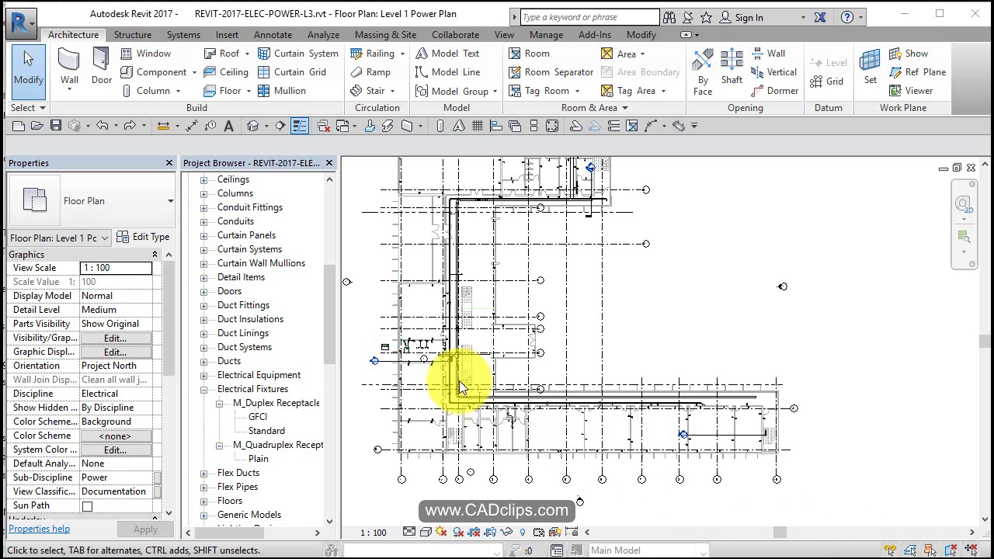
# Connect the receptacle circuit of the workshop just below grid bubble H to panel PP-1A
pyautogui.scroll(3, 403, 348)
pyautogui.scroll(5, 402, 351)
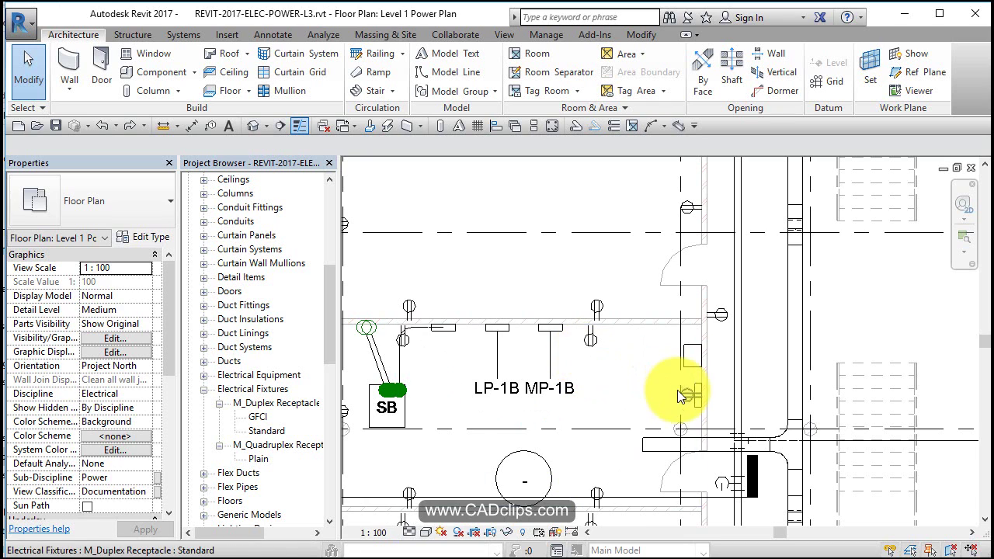
pyautogui.moveTo(678, 390); pyautogui.dragTo(617, 205, button='middle')
pyautogui.moveTo(683, 349); pyautogui.dragTo(615, 334, button='middle')
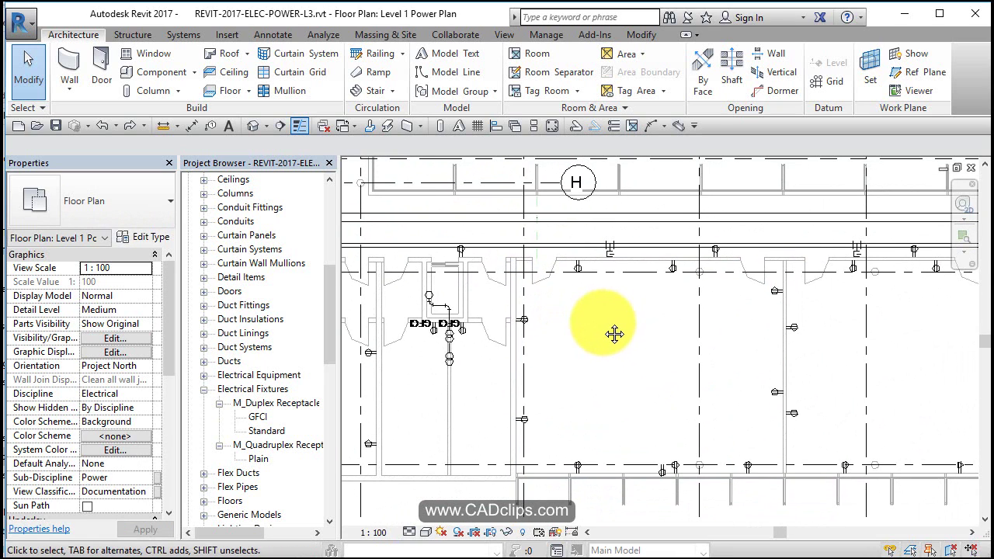
pyautogui.press('Tab')
pyautogui.click(579, 269)
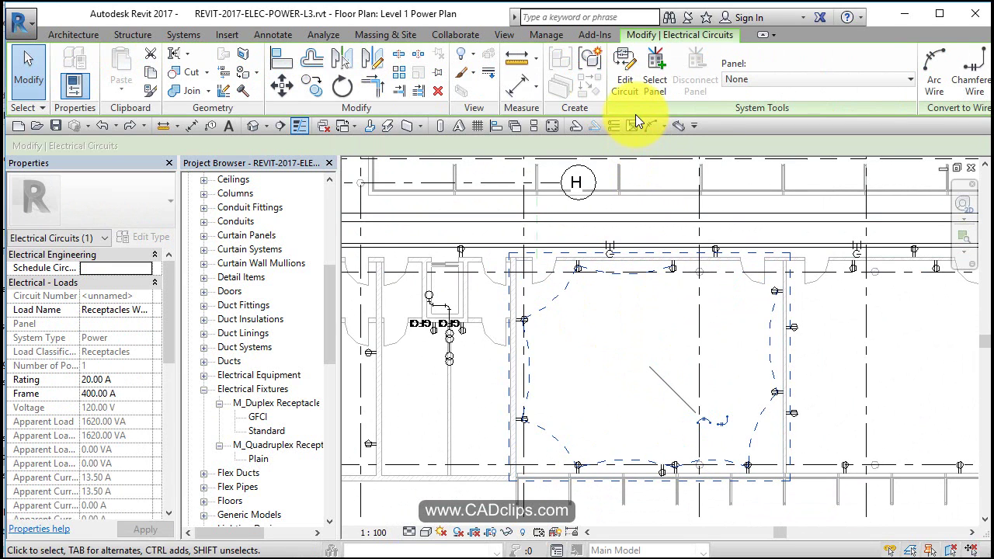
pyautogui.click(745, 77)
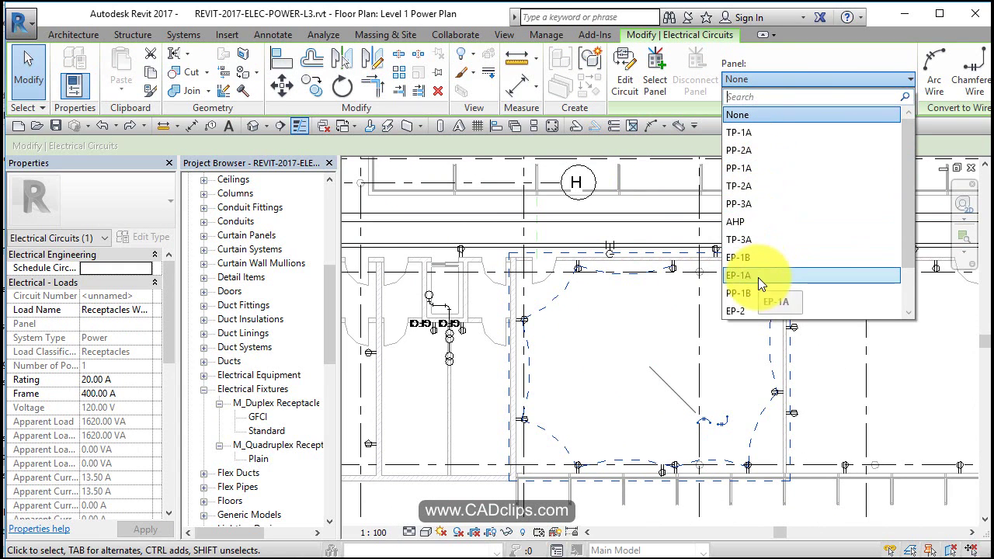
pyautogui.scroll(-1, 758, 277)
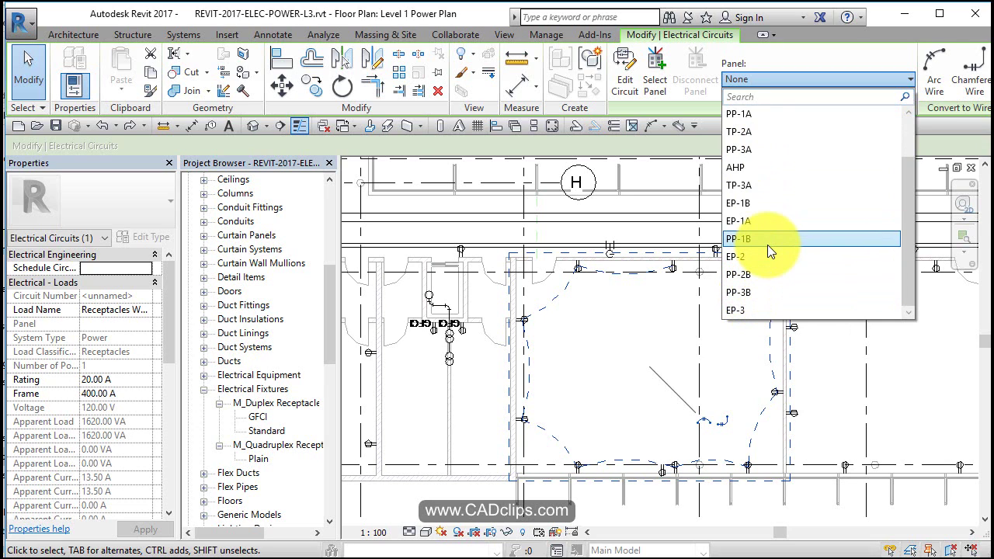
pyautogui.scroll(1, 751, 117)
pyautogui.click(748, 113)
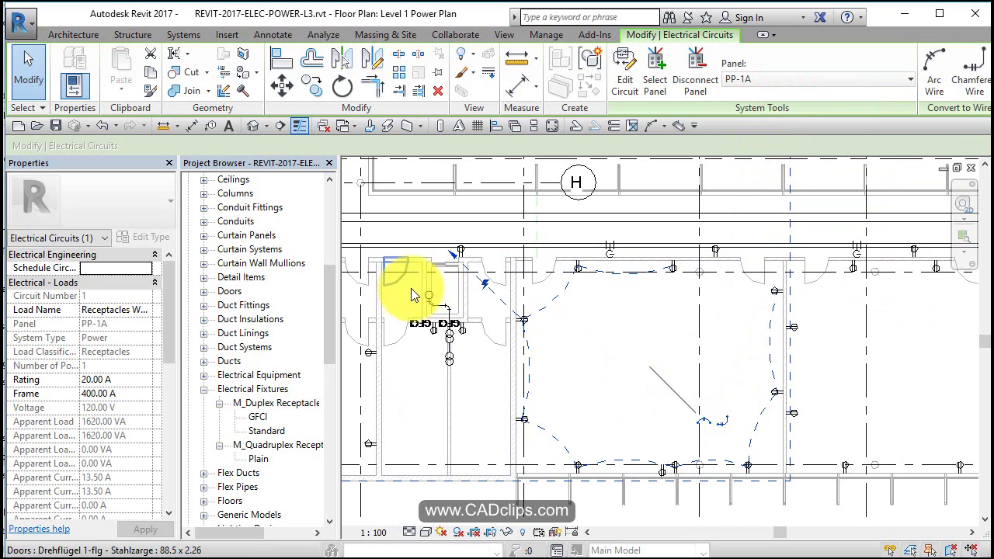
pyautogui.moveTo(759, 376); pyautogui.dragTo(494, 339, button='middle')
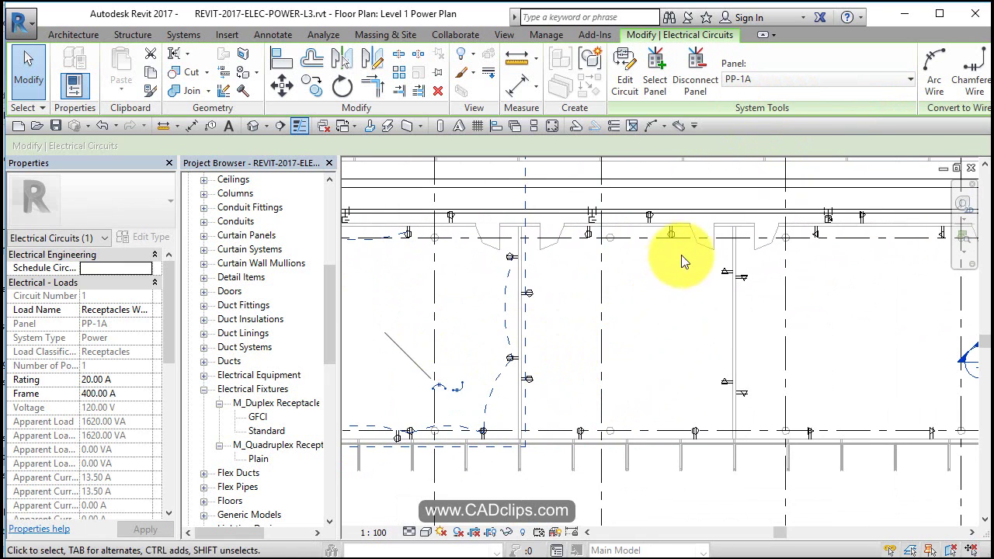
pyautogui.press('Tab')
pyautogui.click(722, 274)
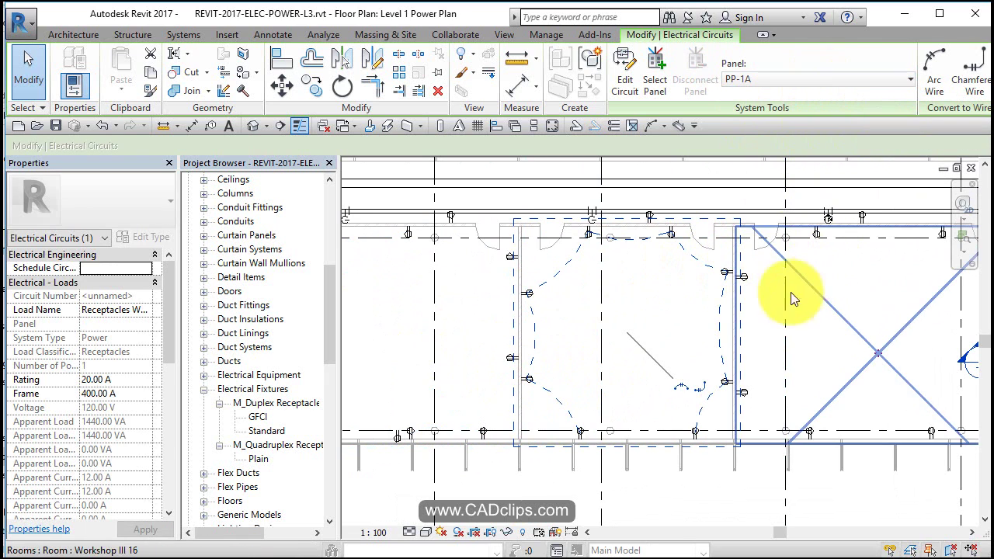
pyautogui.press('Escape')
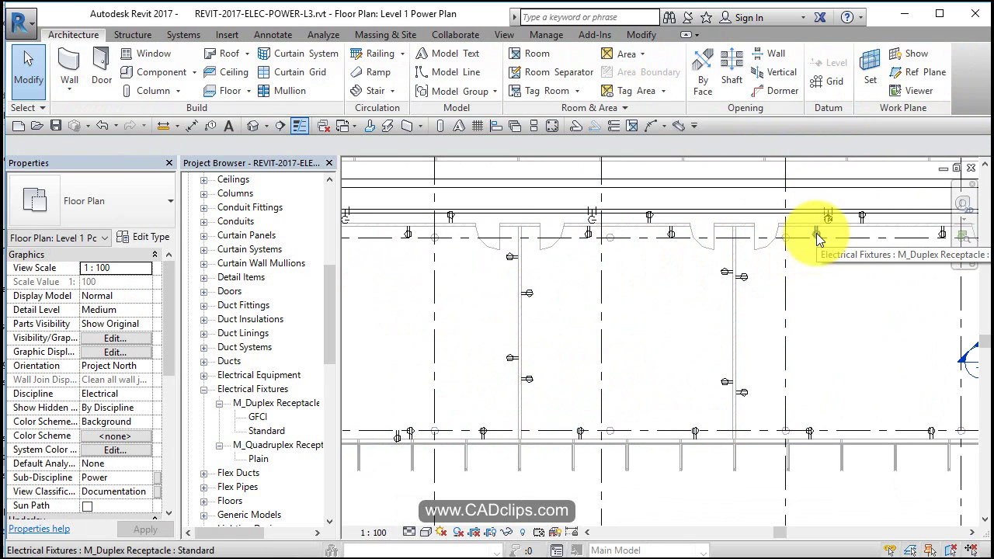
# Connect the receptacle circuit of room Workshop III 16 to panel PP-1A
pyautogui.press('Tab')
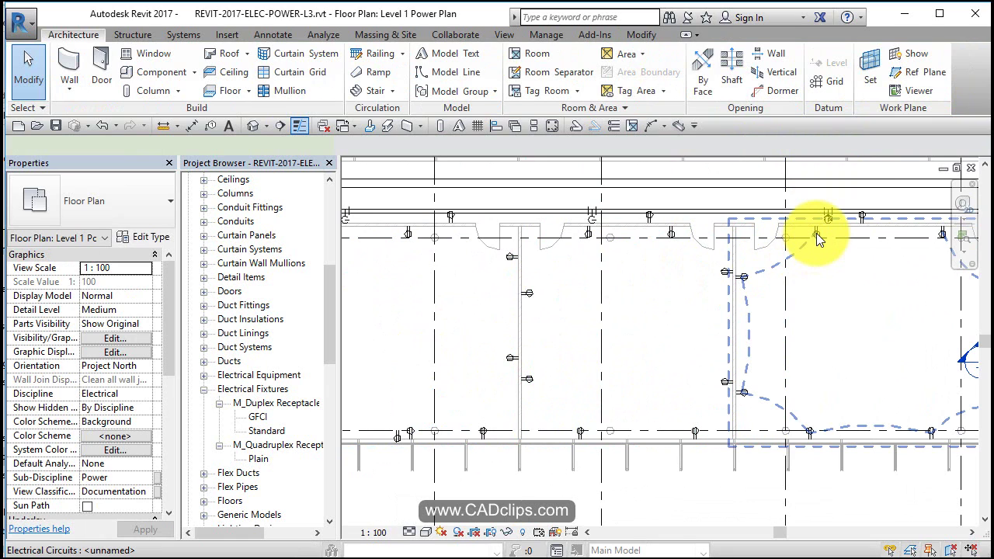
pyautogui.click(817, 233)
pyautogui.click(777, 75)
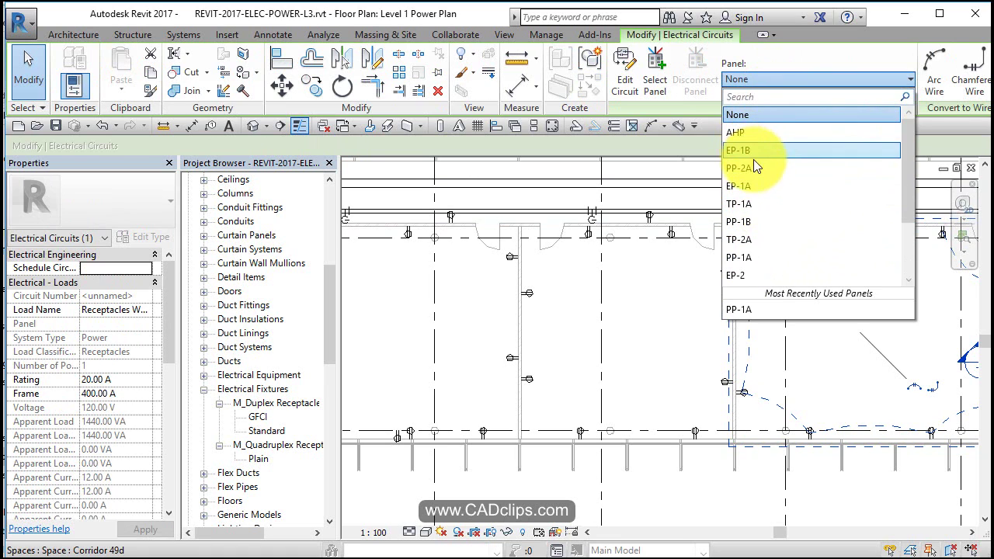
pyautogui.click(759, 263)
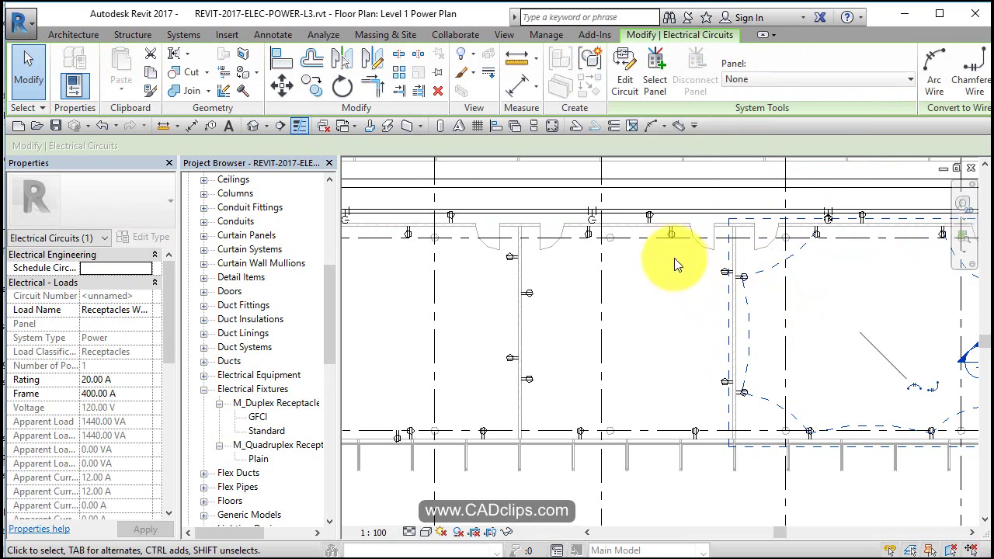
pyautogui.press('Tab')
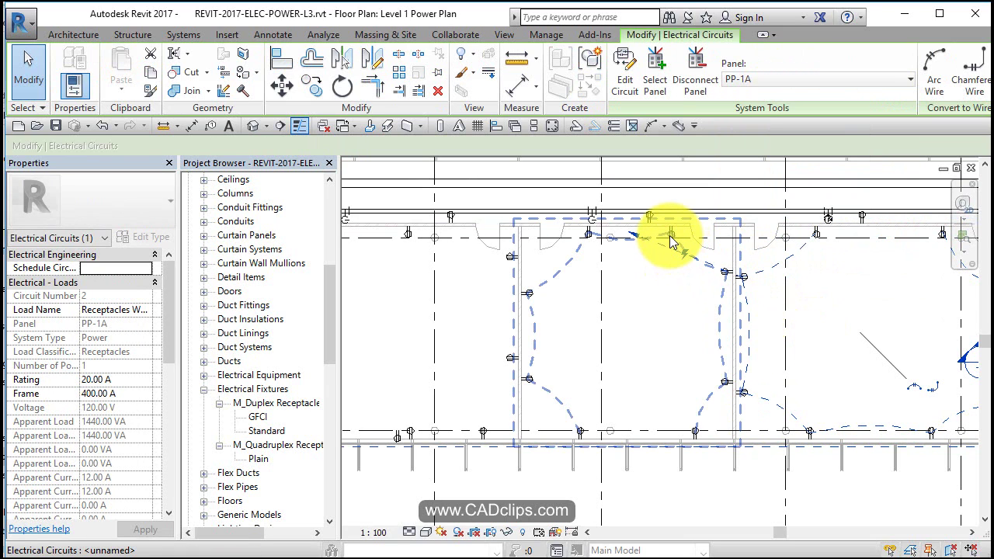
pyautogui.click(674, 236)
pyautogui.moveTo(815, 389); pyautogui.dragTo(504, 393, button='middle')
pyautogui.press('Tab')
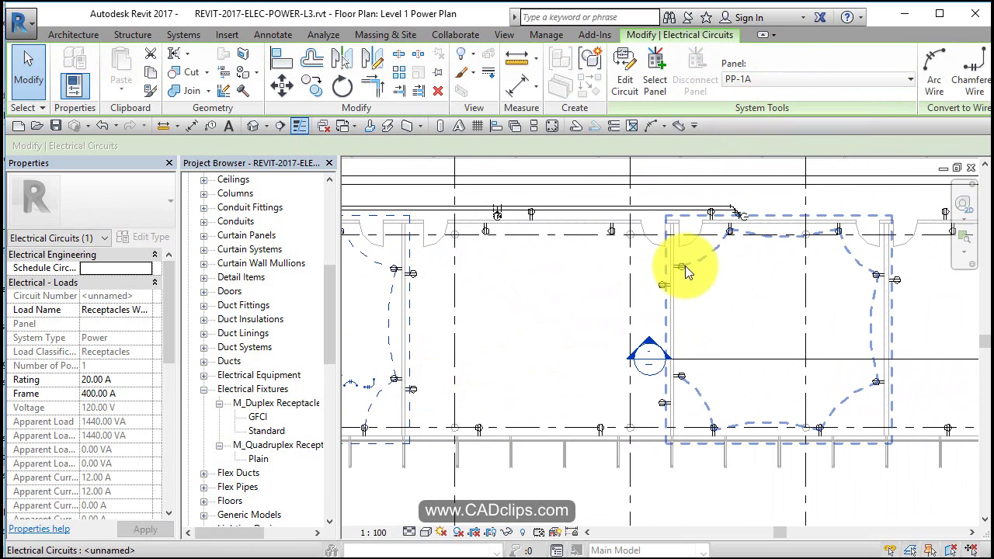
pyautogui.click(685, 266)
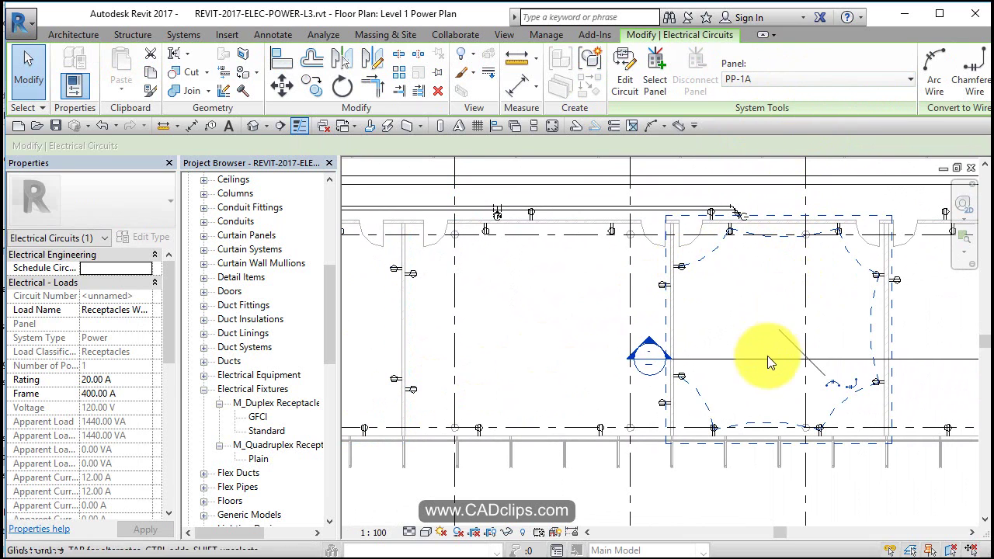
pyautogui.press('Escape')
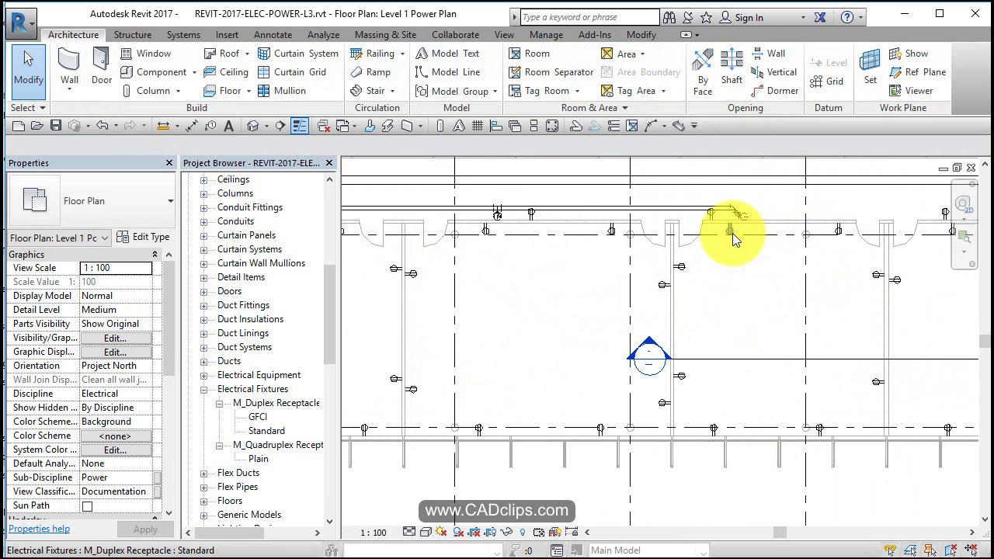
pyautogui.press('Tab')
pyautogui.click(749, 247)
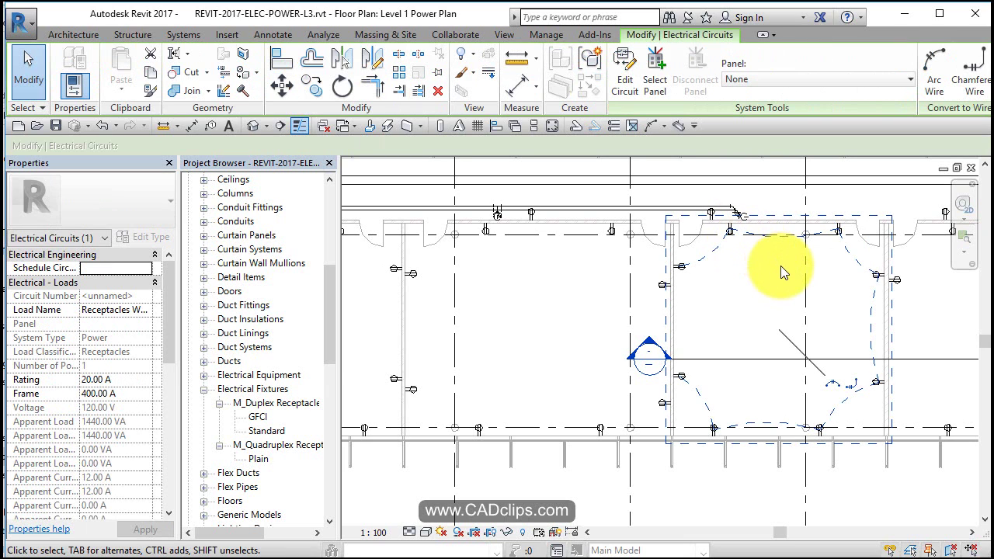
pyautogui.click(776, 78)
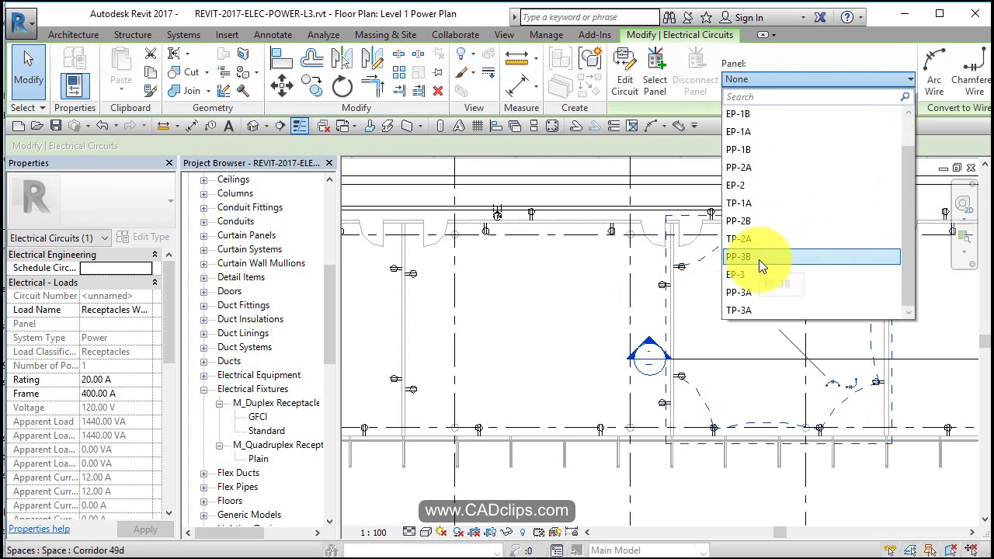
pyautogui.scroll(-1, 765, 233)
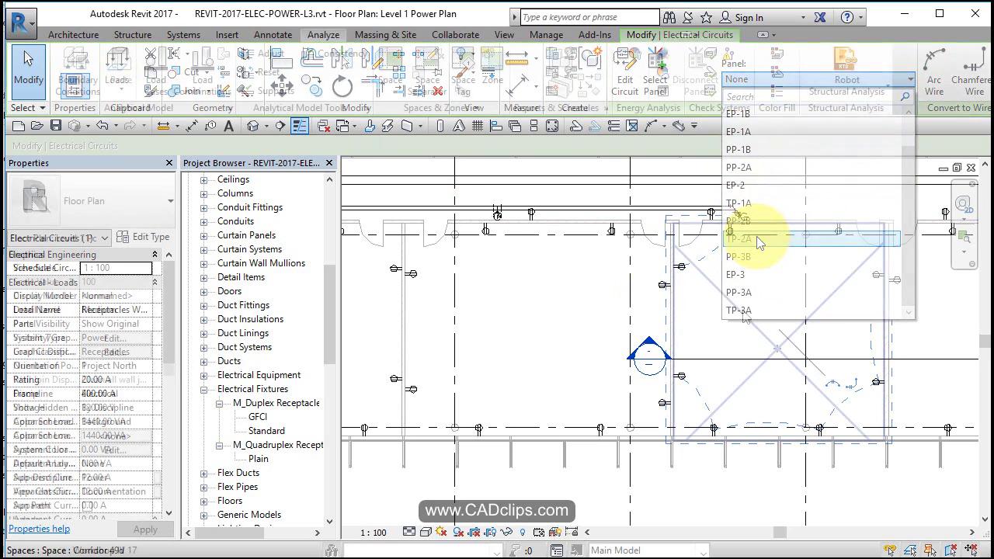
pyautogui.press('Escape')
pyautogui.press('Escape')
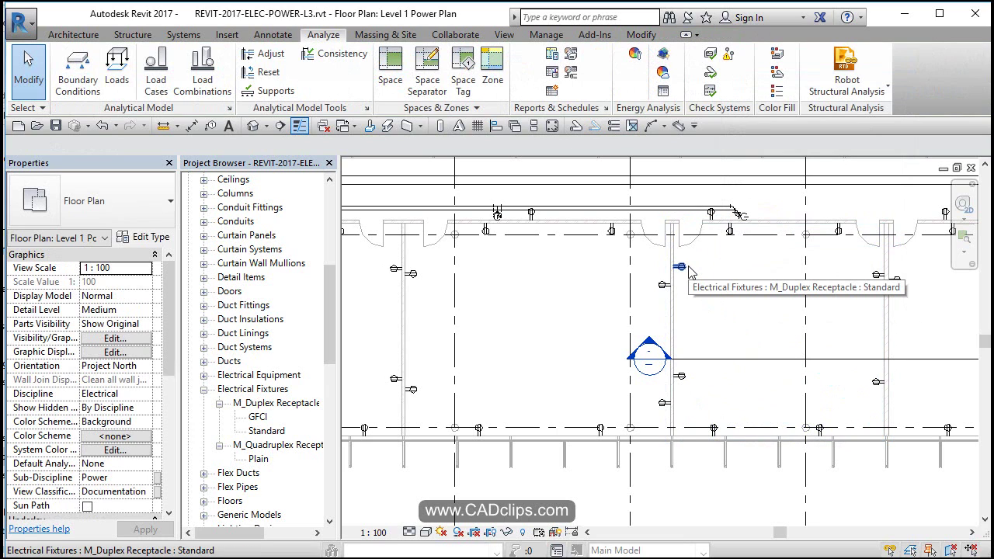
# Connect the receptacle circuit of the workshop just east of the section marker to panel PP-1B
pyautogui.press('Tab')
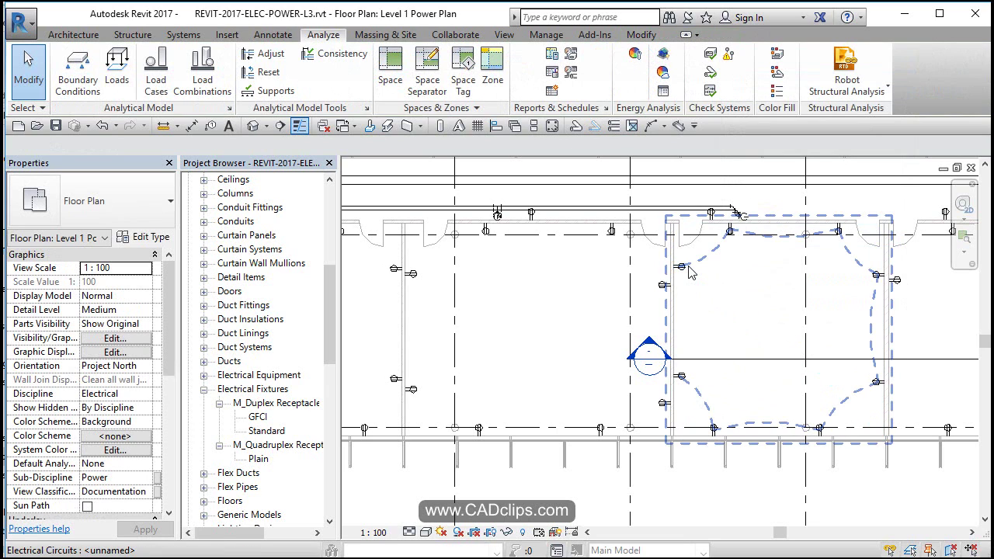
pyautogui.click(691, 271)
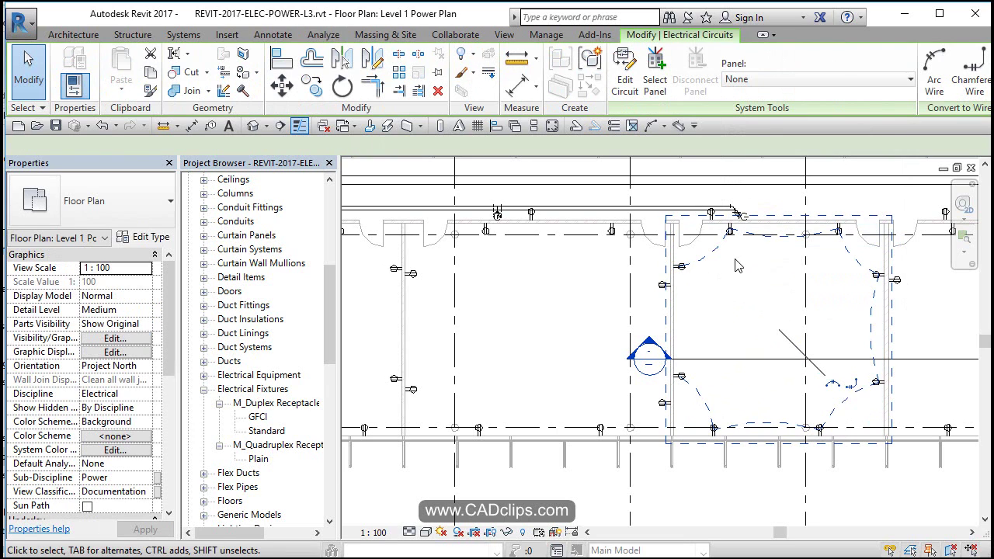
pyautogui.click(829, 78)
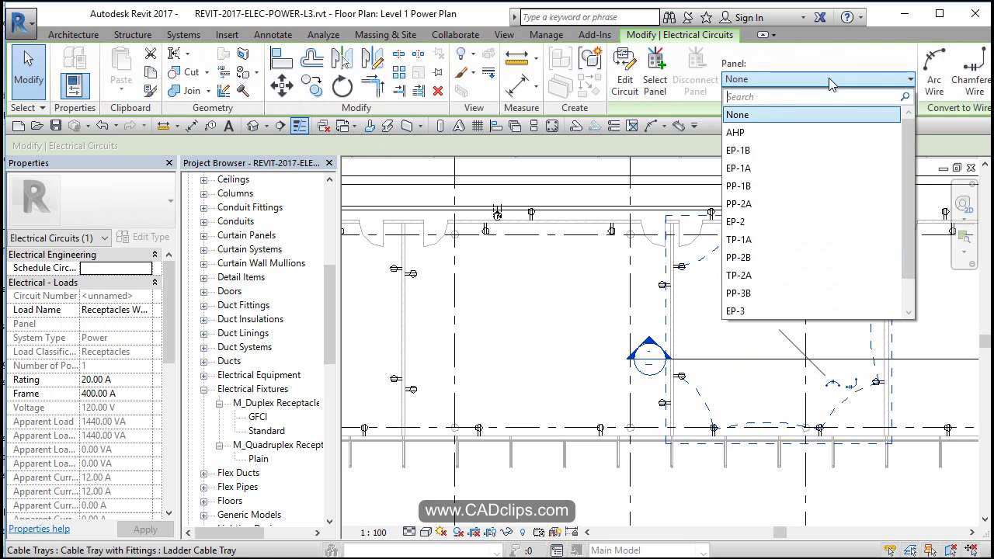
pyautogui.click(780, 187)
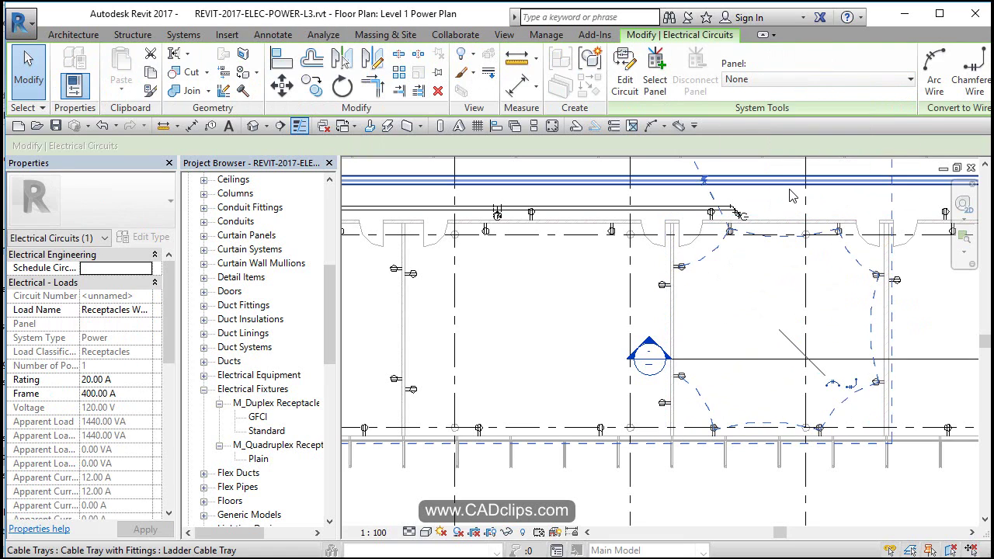
pyautogui.moveTo(885, 329); pyautogui.dragTo(754, 354, button='middle')
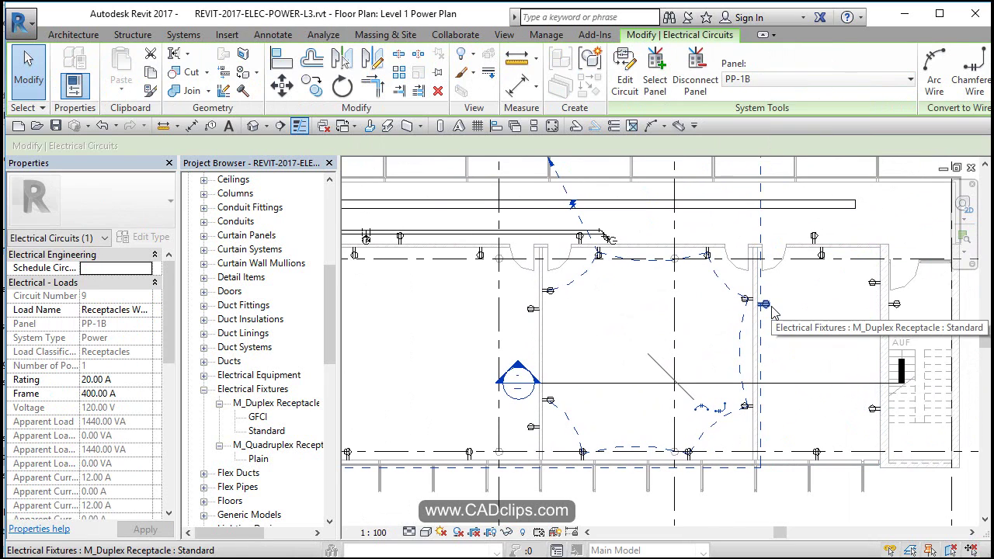
pyautogui.click(773, 309)
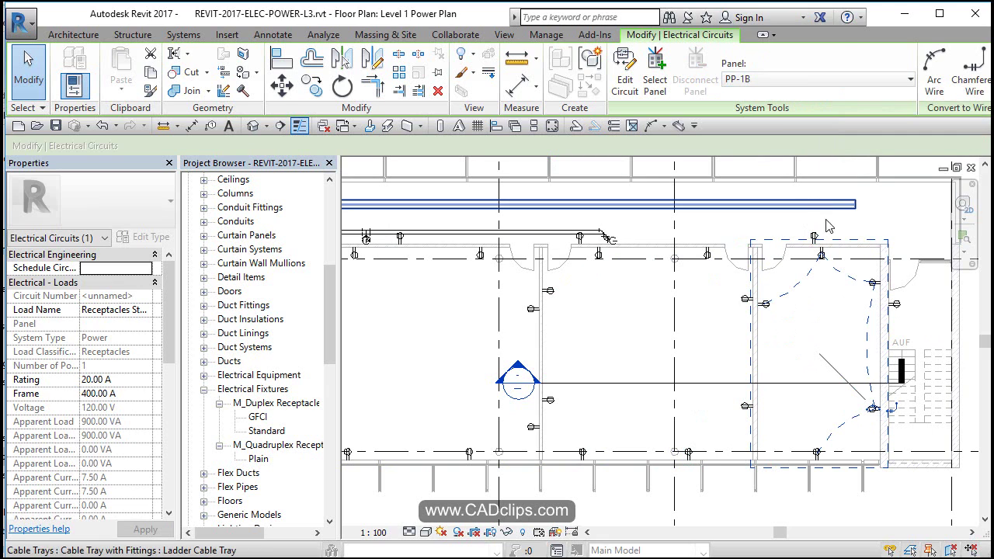
pyautogui.click(796, 338)
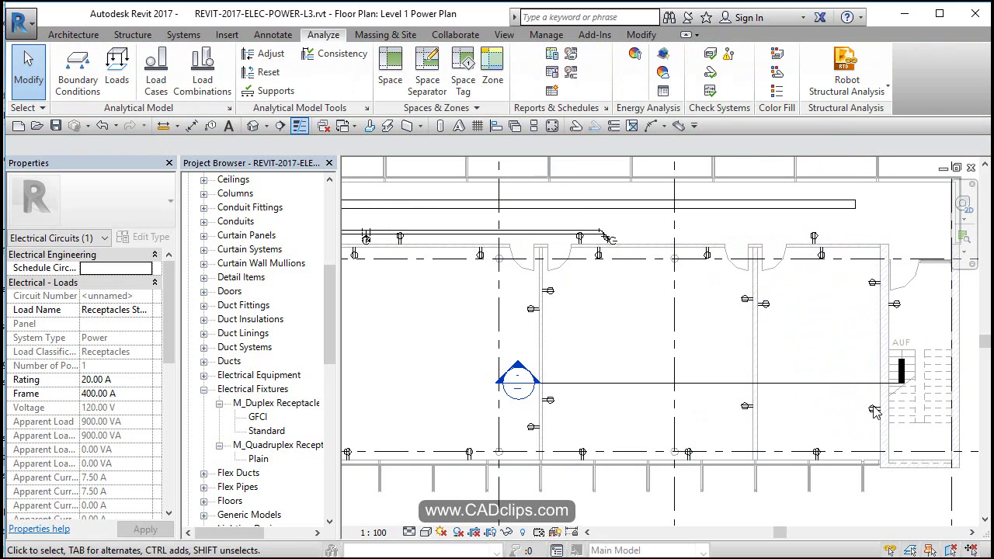
# Connect the corridor receptacle circuit that ends at the receptacle beside the stair to panel PP-1B
pyautogui.press('Tab')
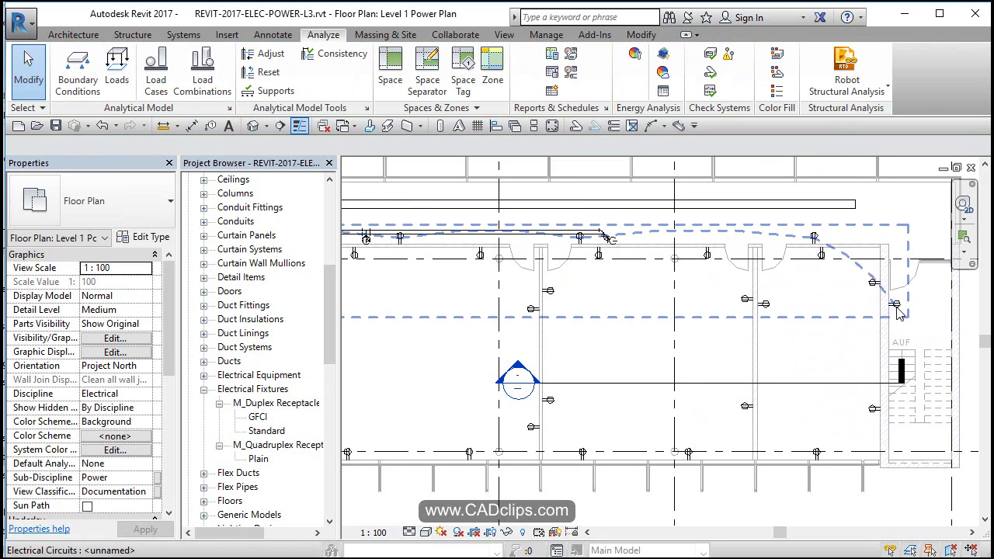
pyautogui.click(897, 310)
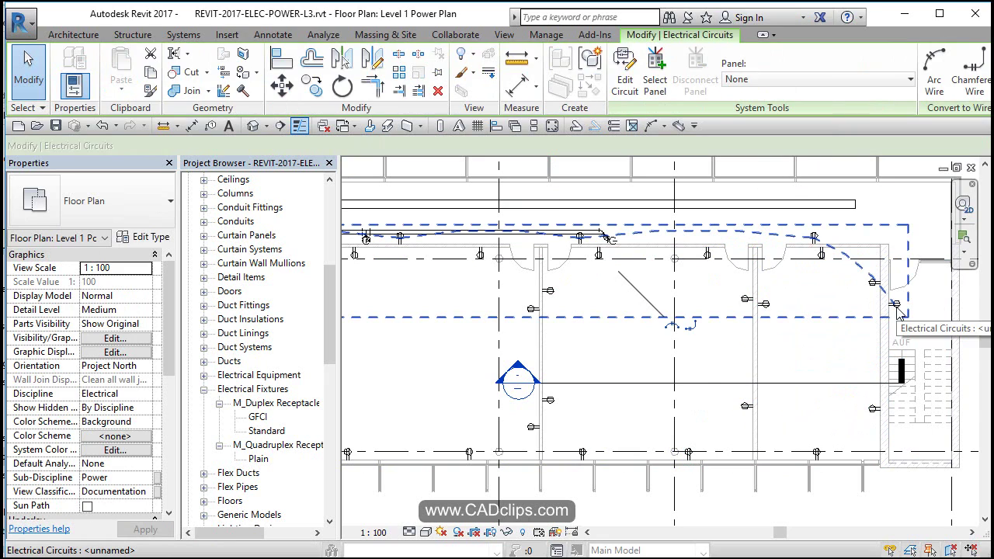
pyautogui.click(812, 79)
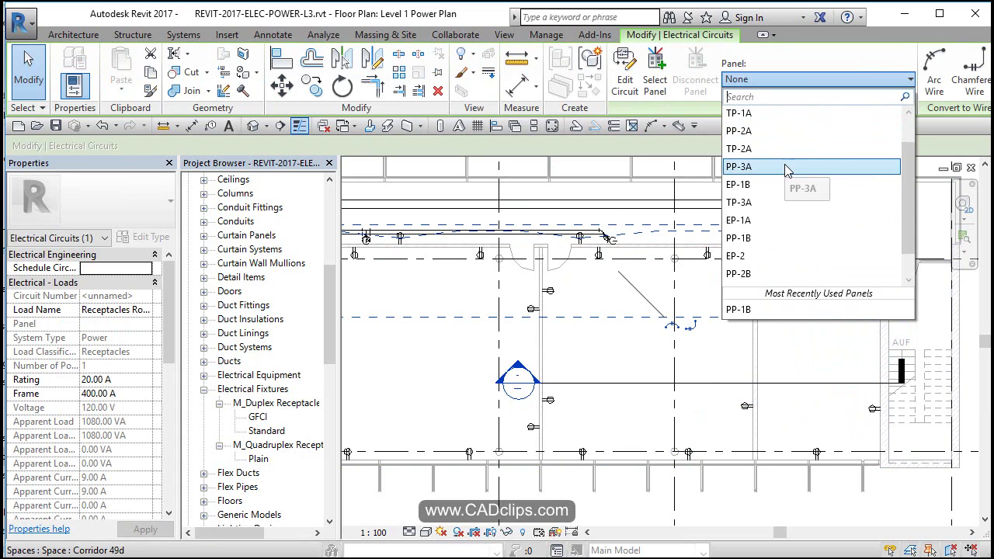
pyautogui.scroll(-1, 781, 233)
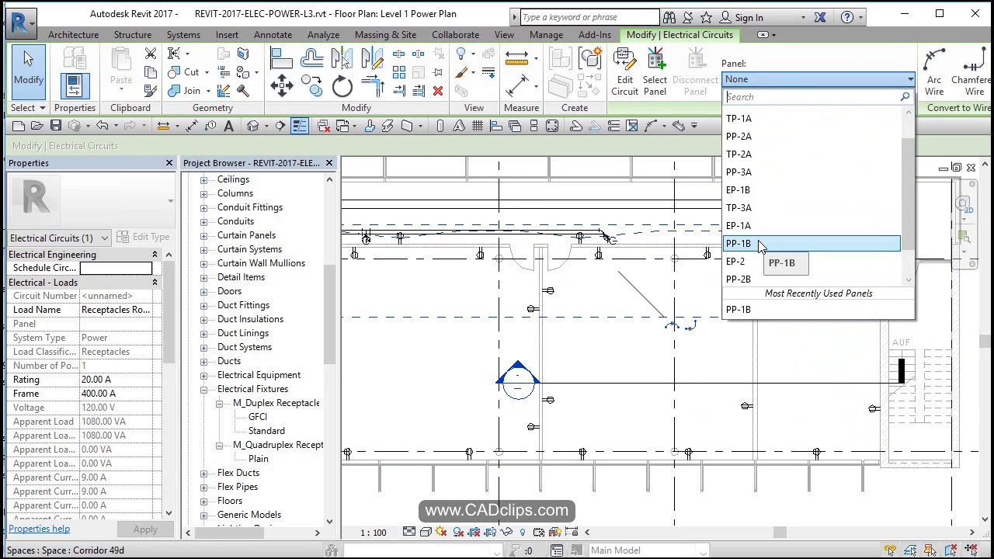
pyautogui.click(760, 244)
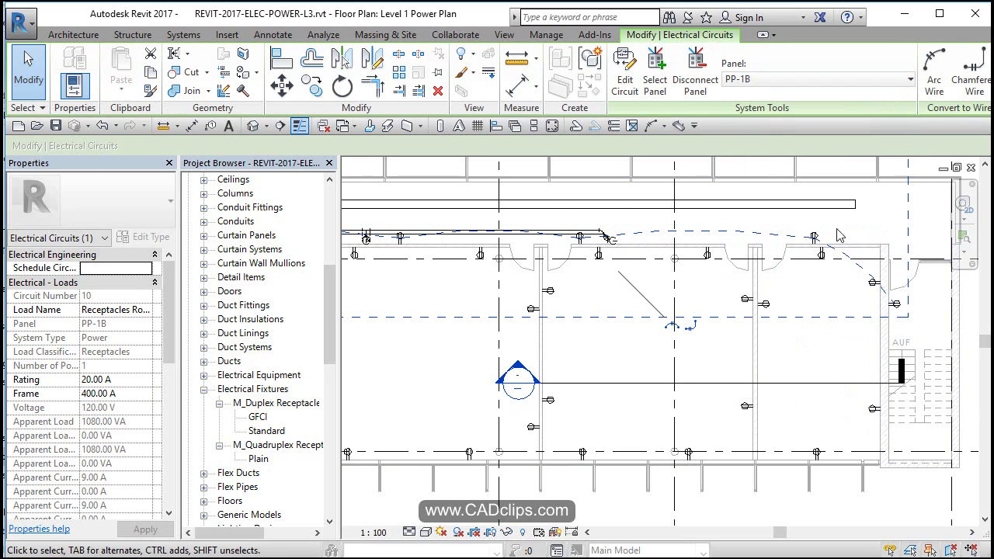
pyautogui.press('Escape')
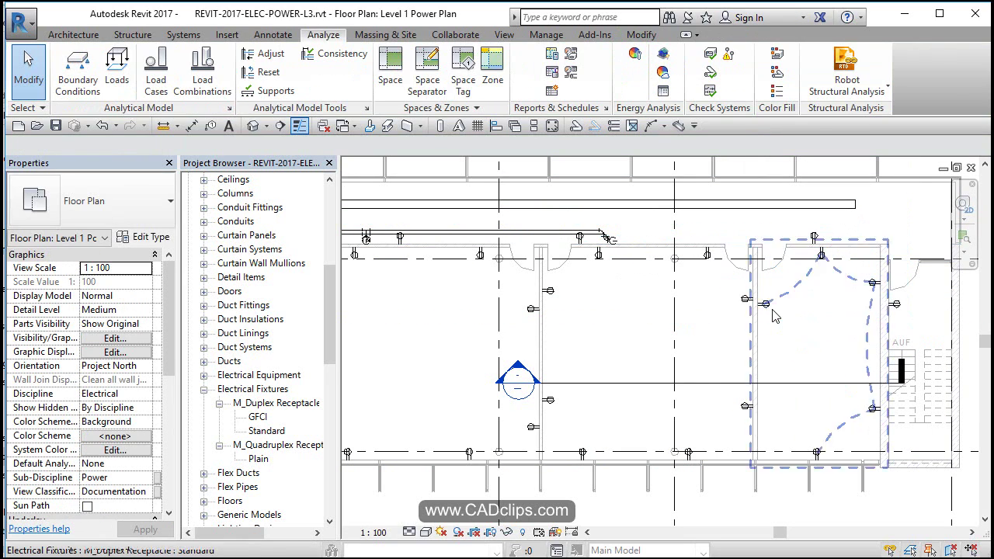
# Connect the receptacle circuit of the end room beside the stair to panel PP-1B
pyautogui.click(774, 314)
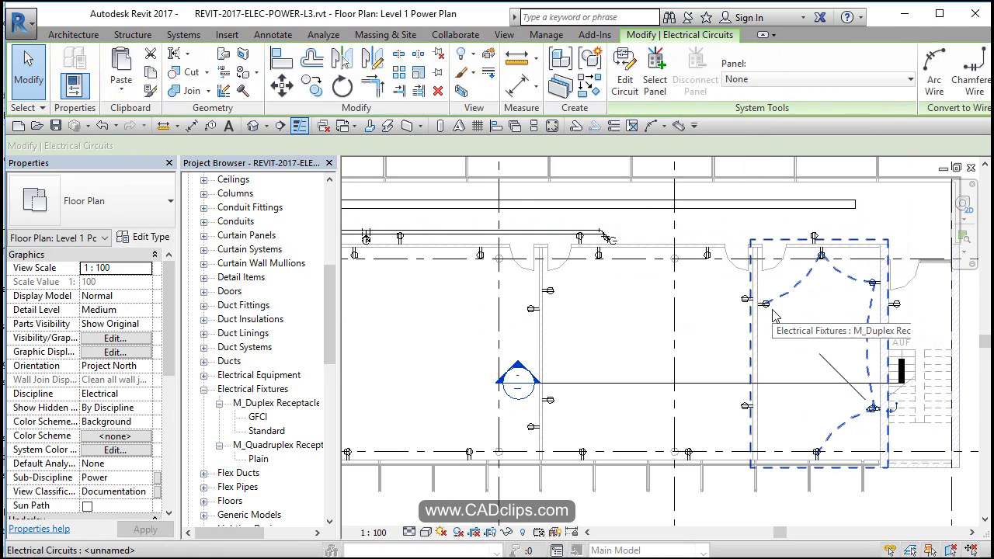
pyautogui.click(744, 82)
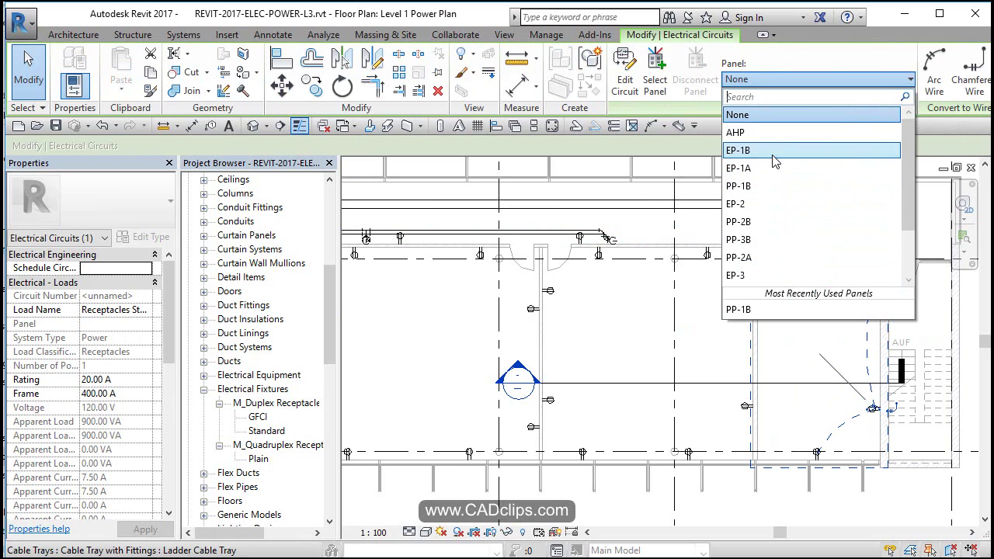
pyautogui.click(763, 190)
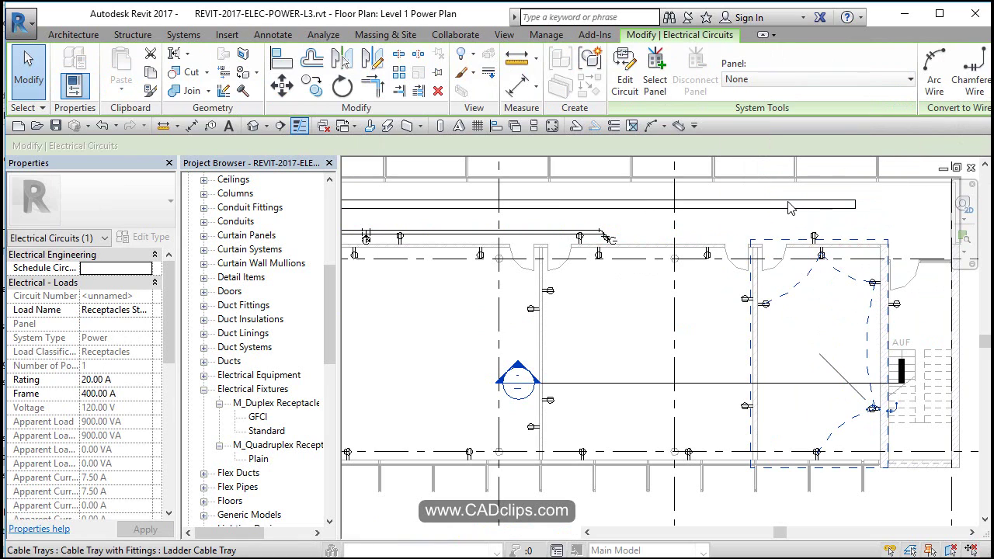
pyautogui.click(730, 332)
# Connect the receptacle circuit of the workshop crossed by grid line 6 to panel PP-1B
pyautogui.scroll(-2, 730, 333)
pyautogui.moveTo(456, 320); pyautogui.dragTo(610, 325, button='middle')
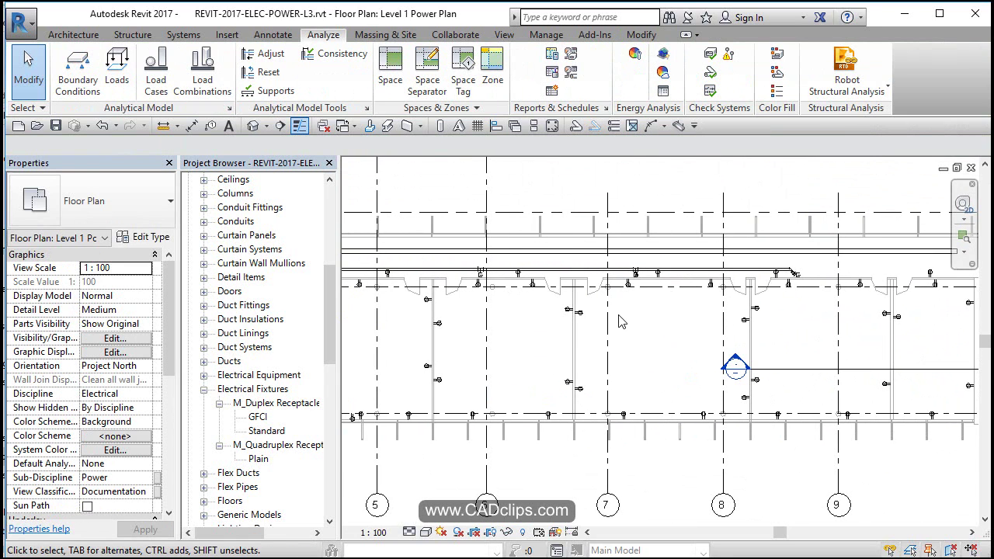
pyautogui.press('Tab')
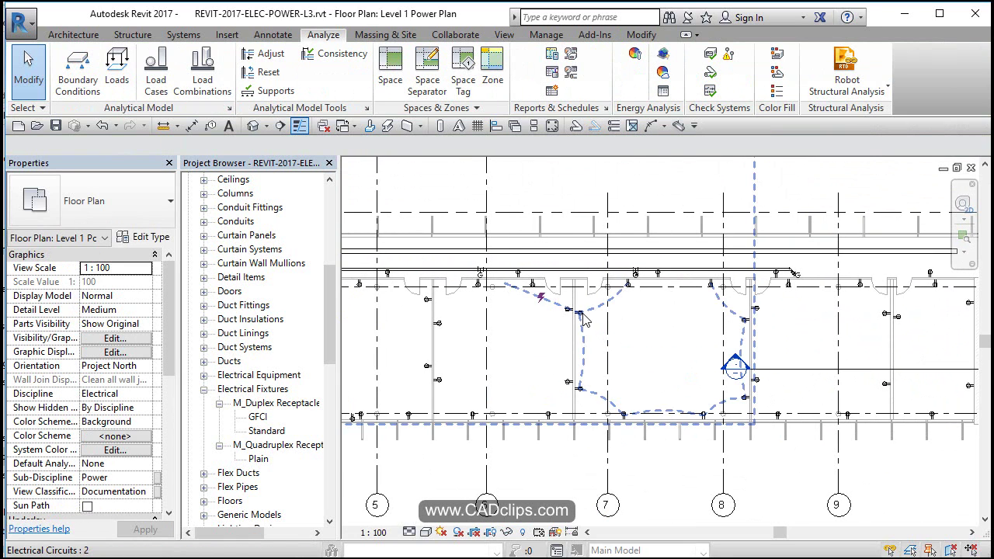
pyautogui.moveTo(721, 372); pyautogui.dragTo(839, 394, button='middle')
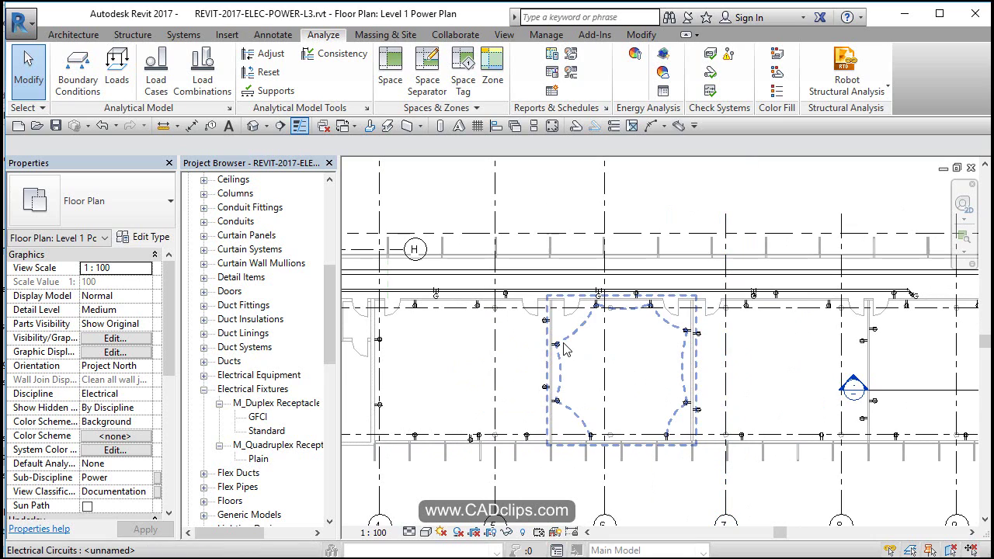
pyautogui.click(565, 350)
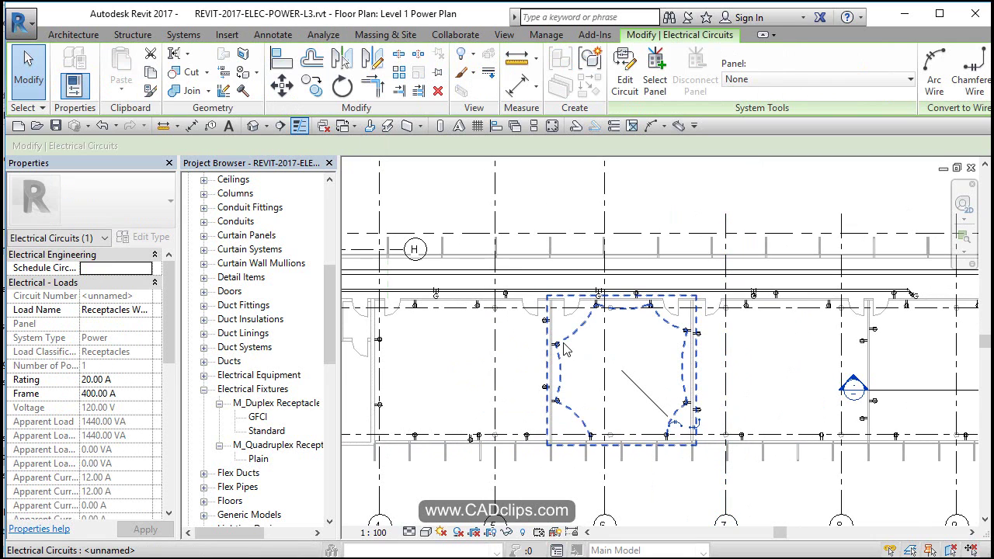
pyautogui.click(742, 82)
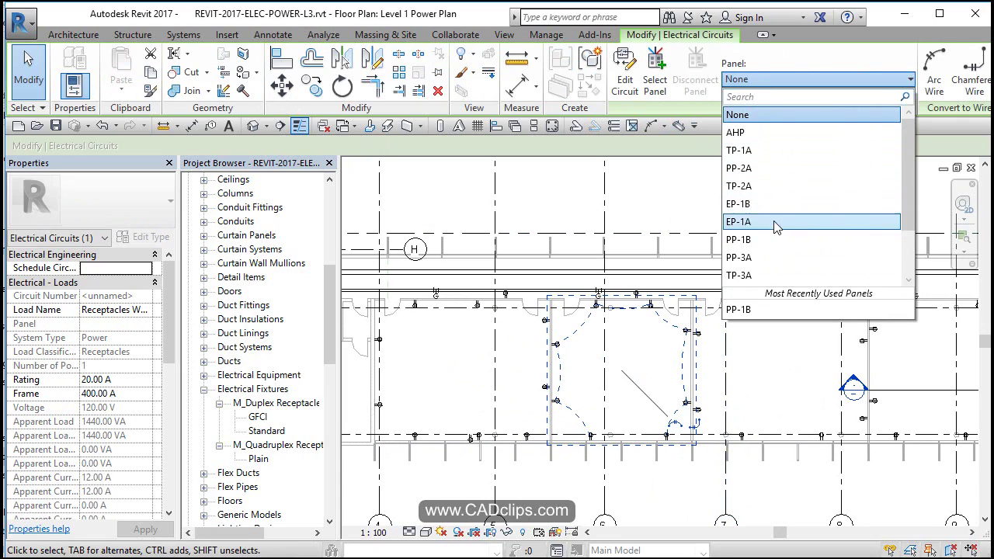
pyautogui.scroll(-1, 774, 222)
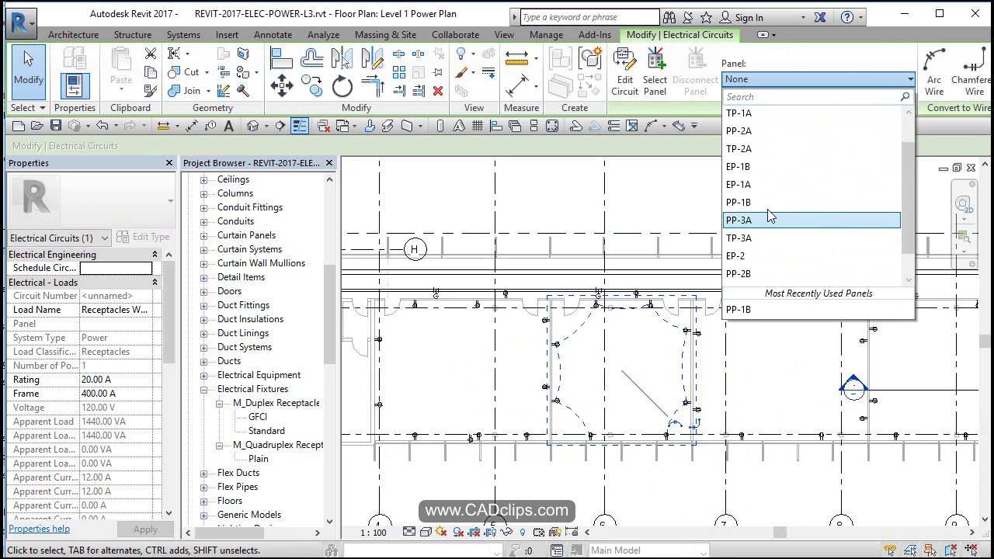
pyautogui.click(767, 205)
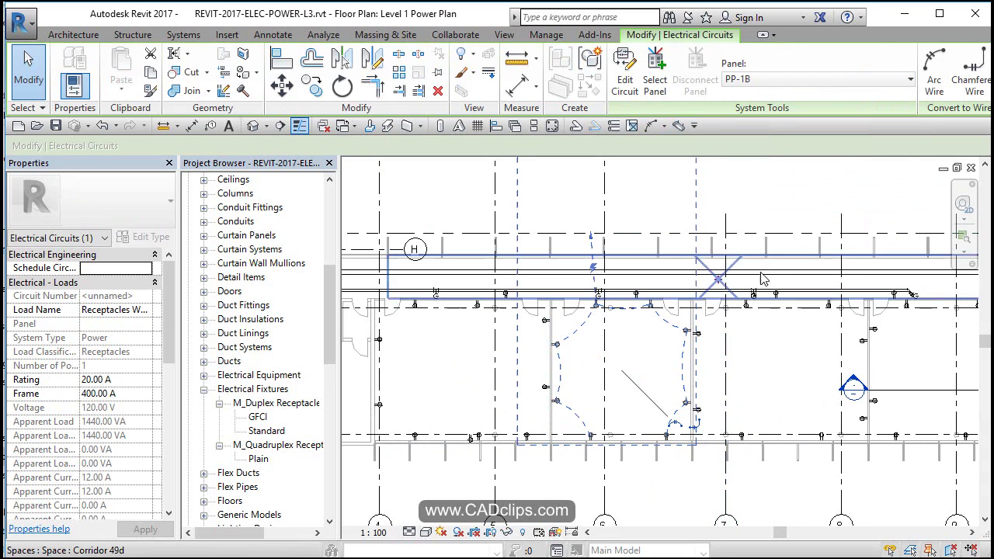
# Follow the selected workshop circuit across the plan to locate its panelboard PP-1B near grid B
pyautogui.moveTo(664, 211); pyautogui.dragTo(686, 247, button='middle')
pyautogui.moveTo(682, 206); pyautogui.dragTo(691, 233, button='middle')
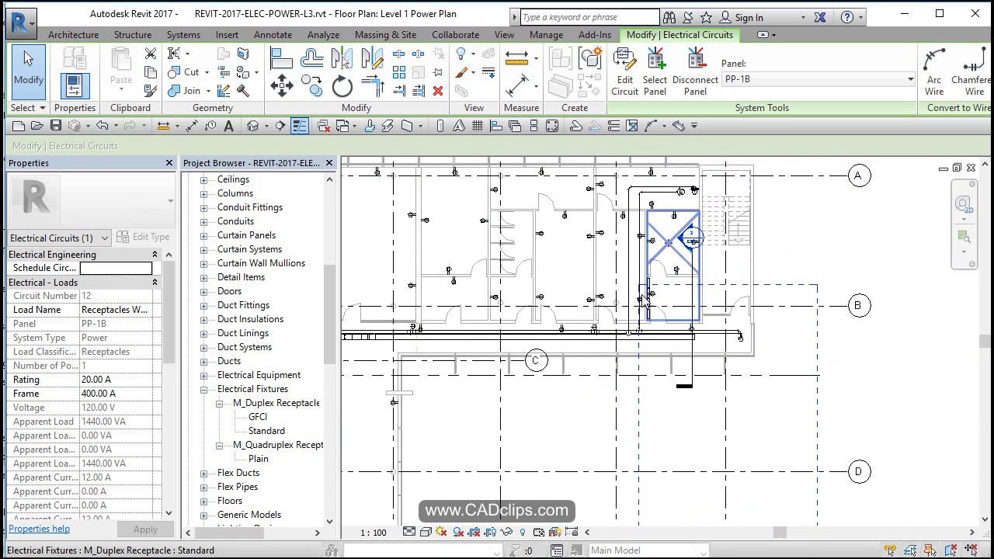
pyautogui.scroll(5, 660, 314)
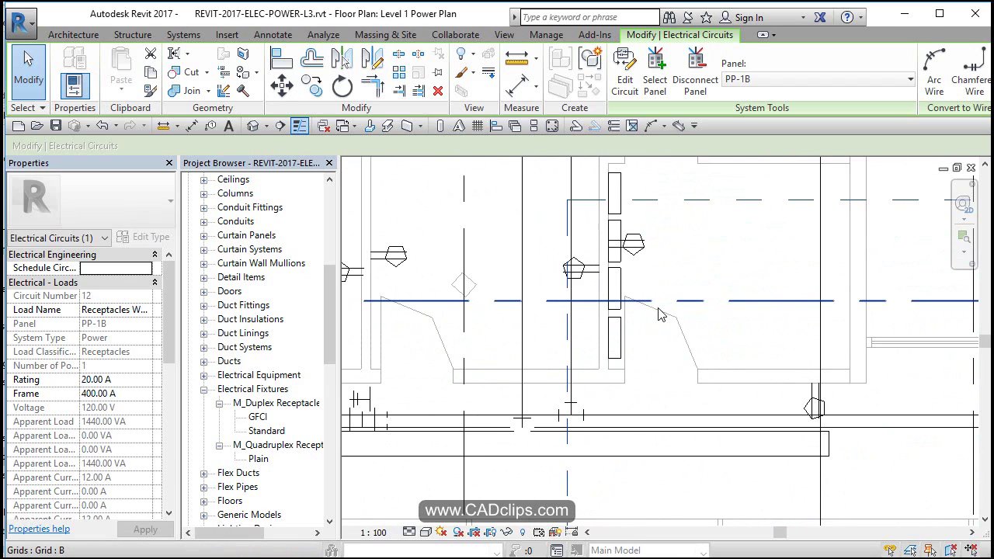
pyautogui.scroll(2, 661, 314)
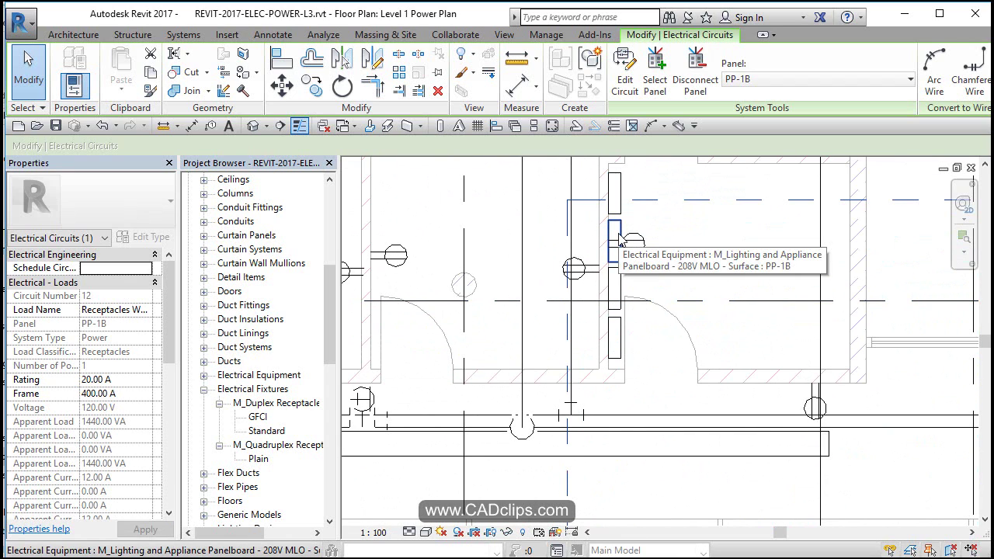
pyautogui.scroll(-5, 619, 241)
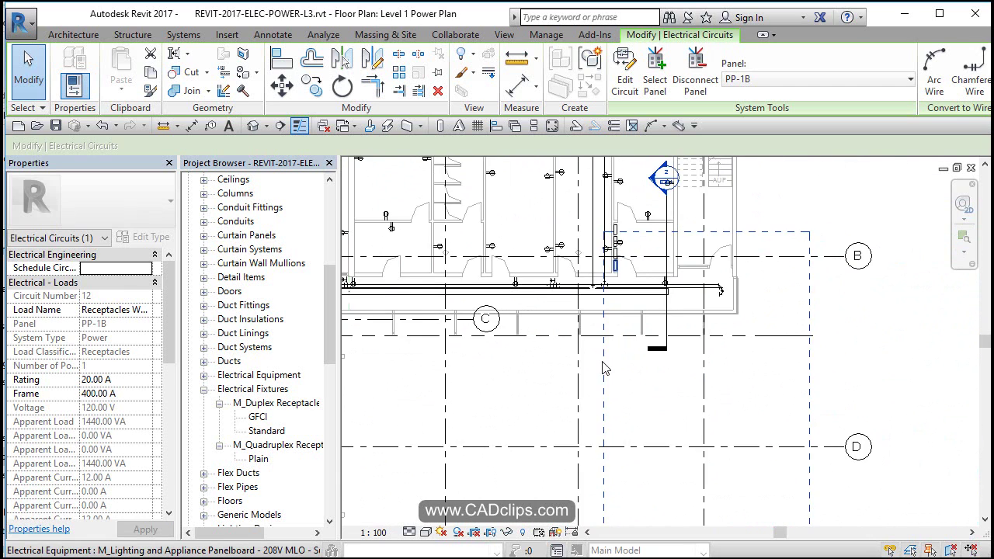
# Select the receptacle circuit of the workshop below grid bubble H and trace it to panelboard PP-1A, then clear the selection
pyautogui.moveTo(685, 258); pyautogui.dragTo(699, 246, button='middle')
pyautogui.scroll(-3, 699, 245)
pyautogui.moveTo(651, 297); pyautogui.dragTo(679, 292, button='middle')
pyautogui.scroll(4, 696, 373)
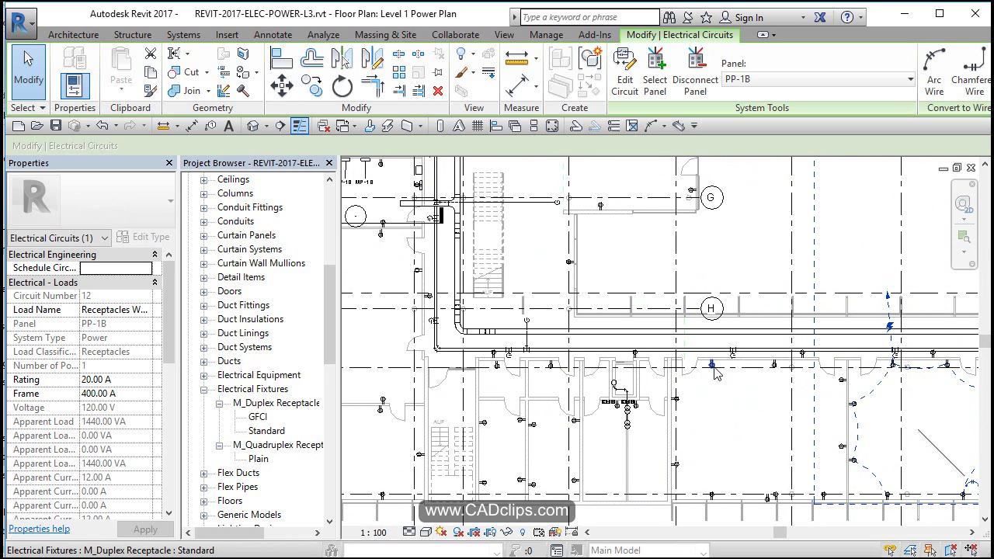
pyautogui.click(715, 372)
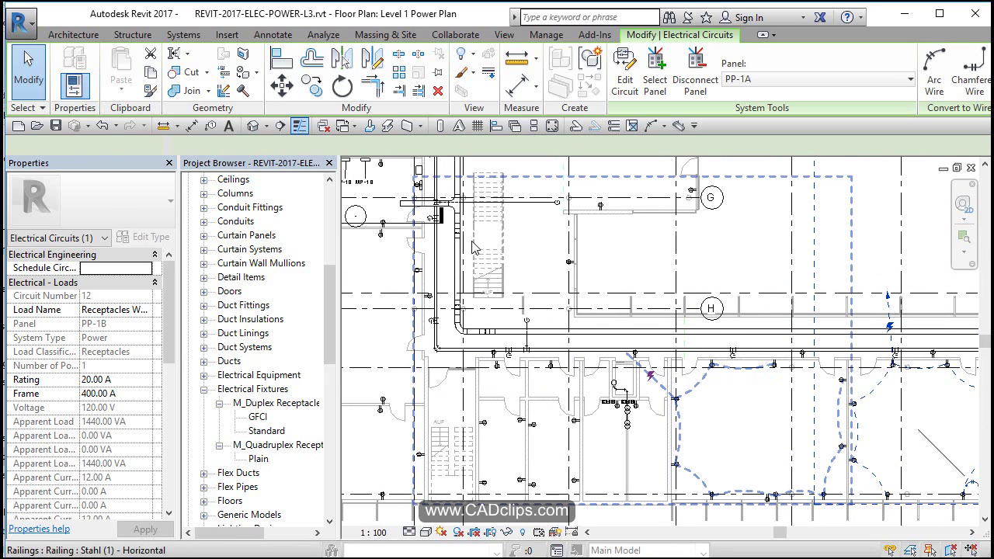
pyautogui.scroll(3, 470, 247)
pyautogui.scroll(2, 486, 260)
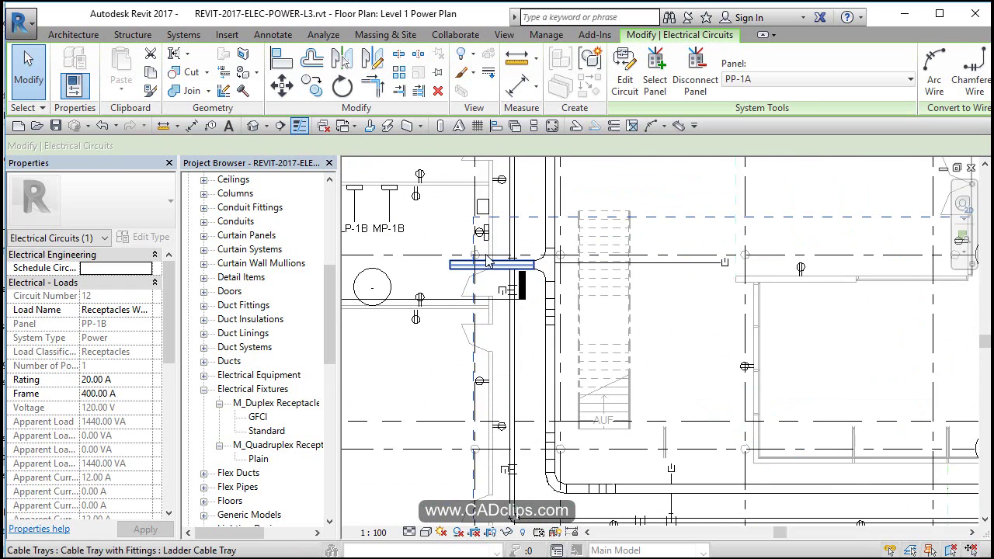
pyautogui.scroll(2, 486, 259)
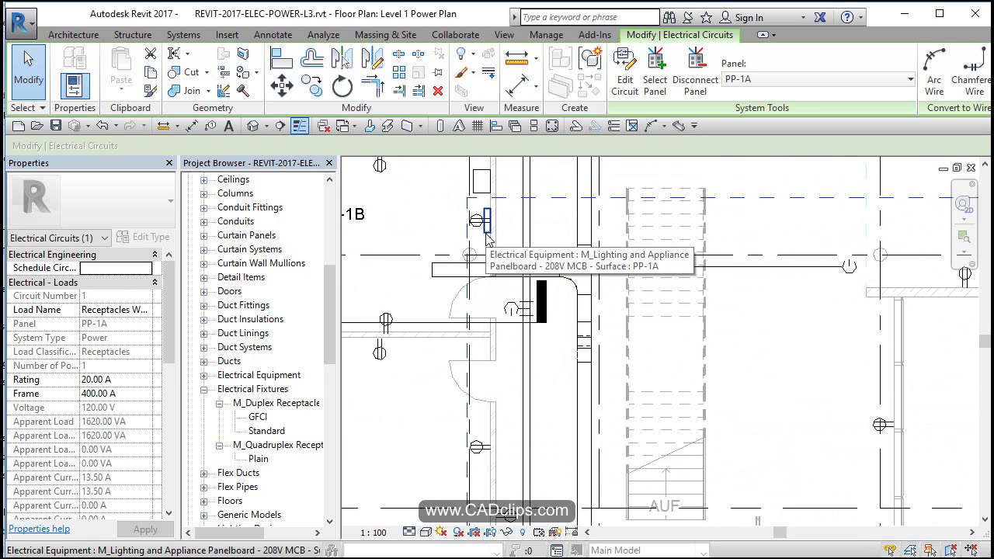
pyautogui.press('Escape')
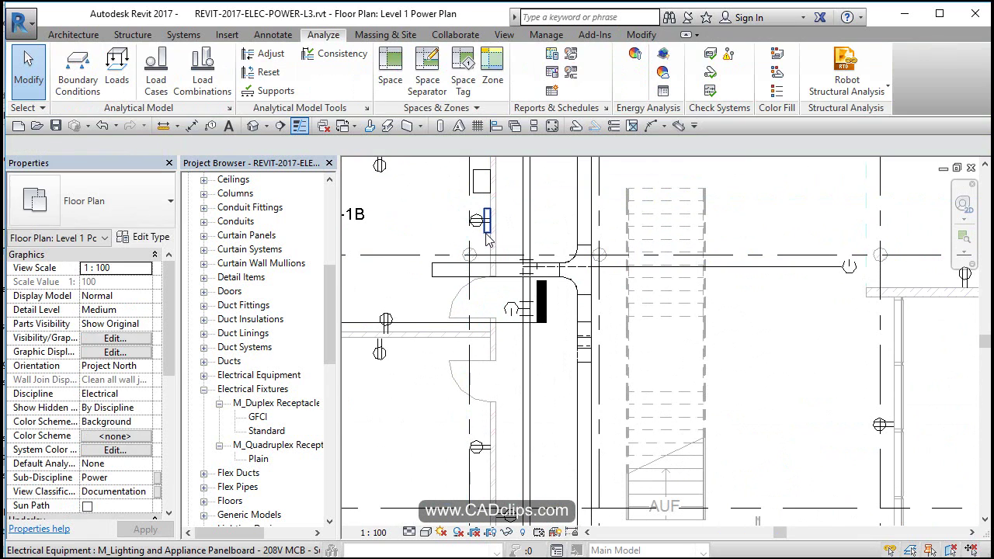
# Open the panel schedule of PP-1A and review the circuit descriptions on both sides of the table
pyautogui.moveTo(546, 293); pyautogui.dragTo(634, 377, button='middle')
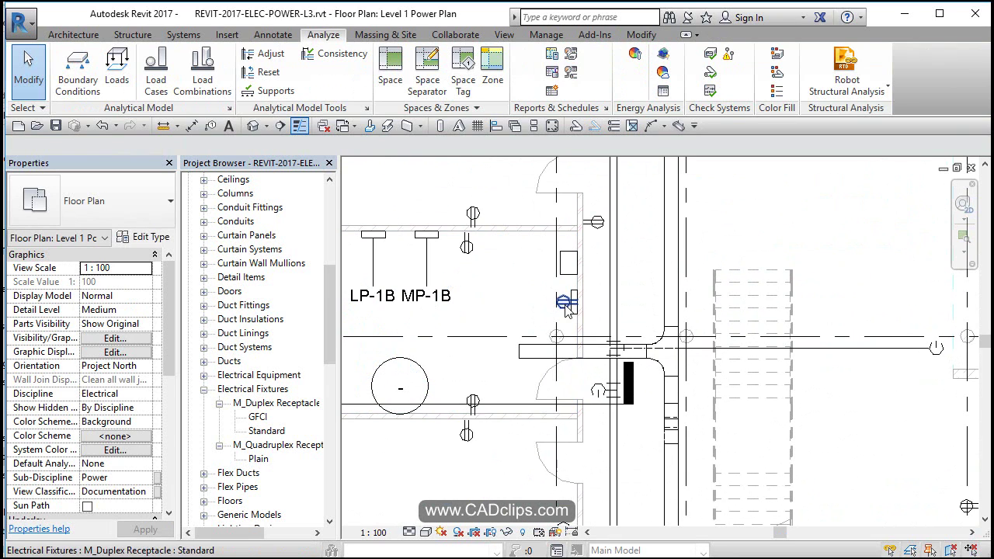
pyautogui.click(575, 317)
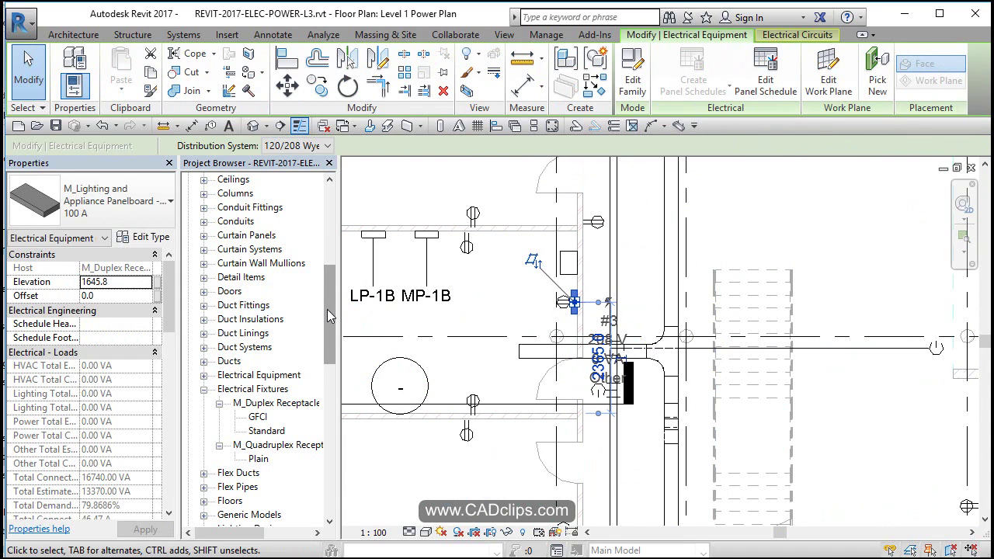
pyautogui.moveTo(327, 310); pyautogui.dragTo(328, 243)
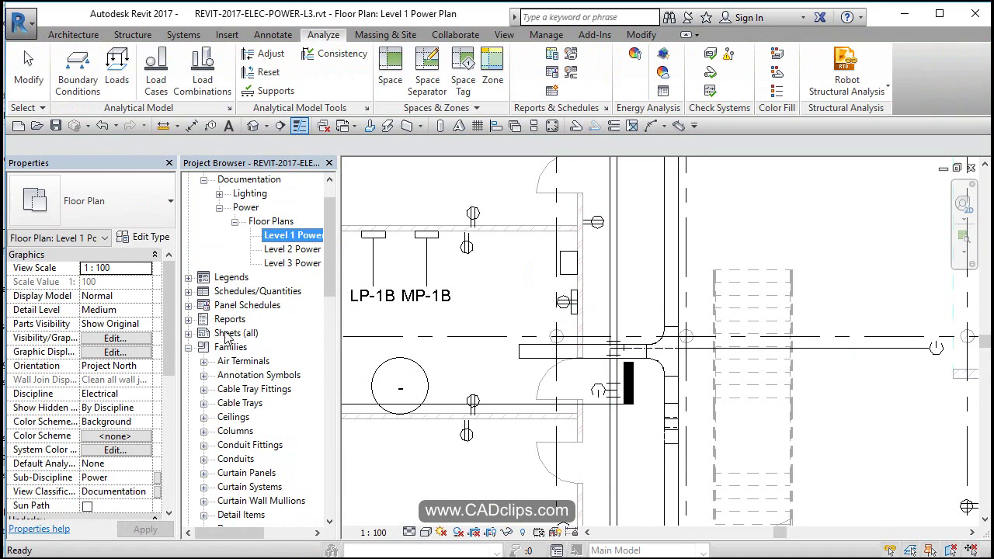
pyautogui.click(188, 306)
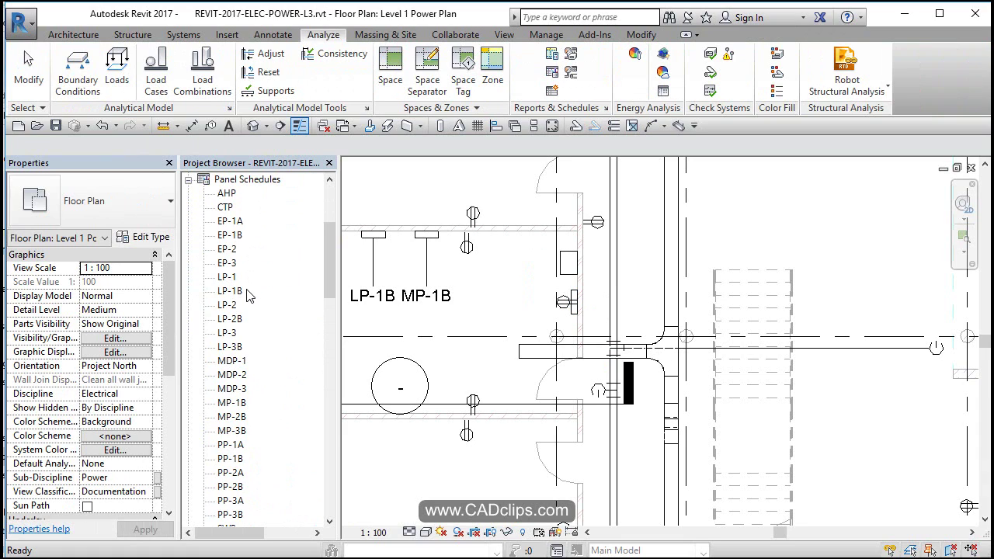
pyautogui.scroll(-2, 251, 373)
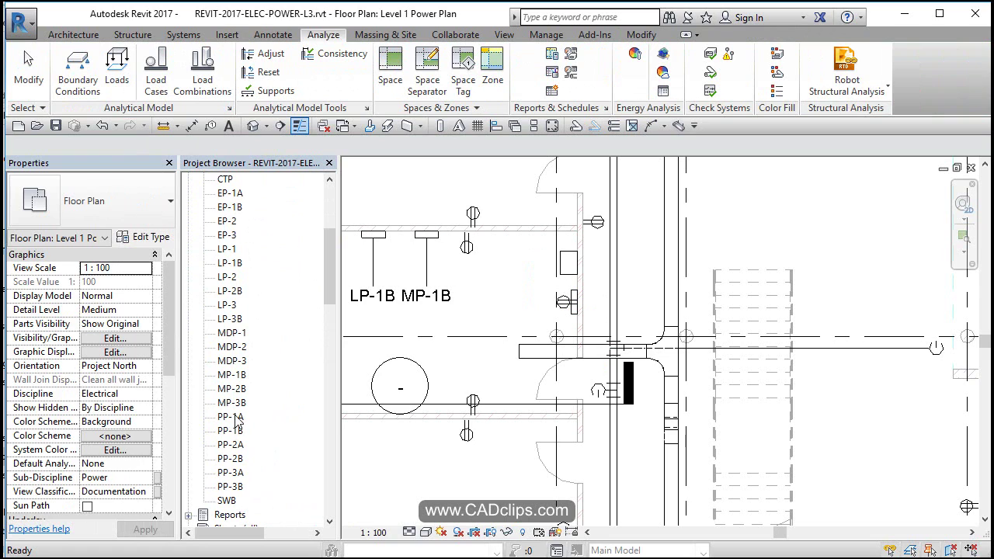
pyautogui.doubleClick(235, 418)
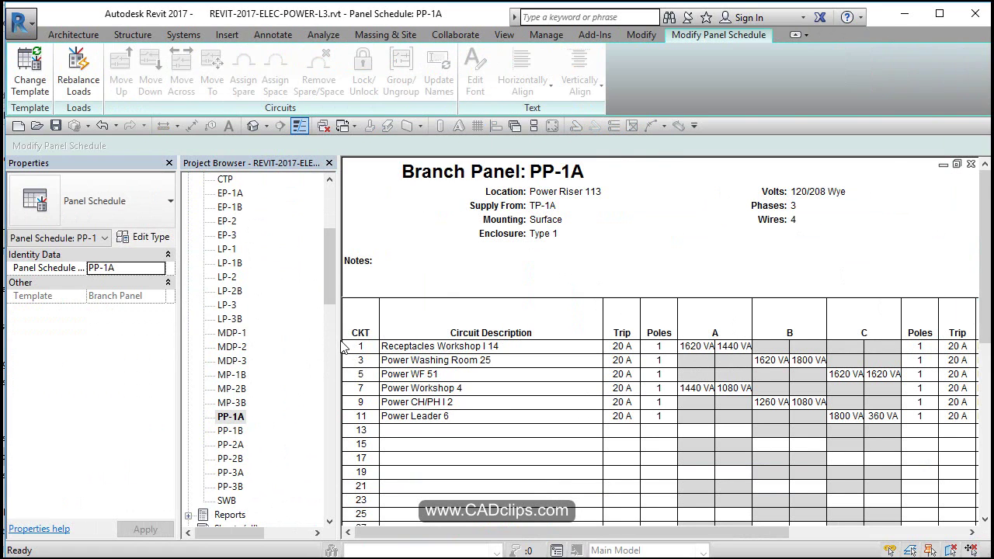
pyautogui.moveTo(497, 532); pyautogui.dragTo(701, 554)
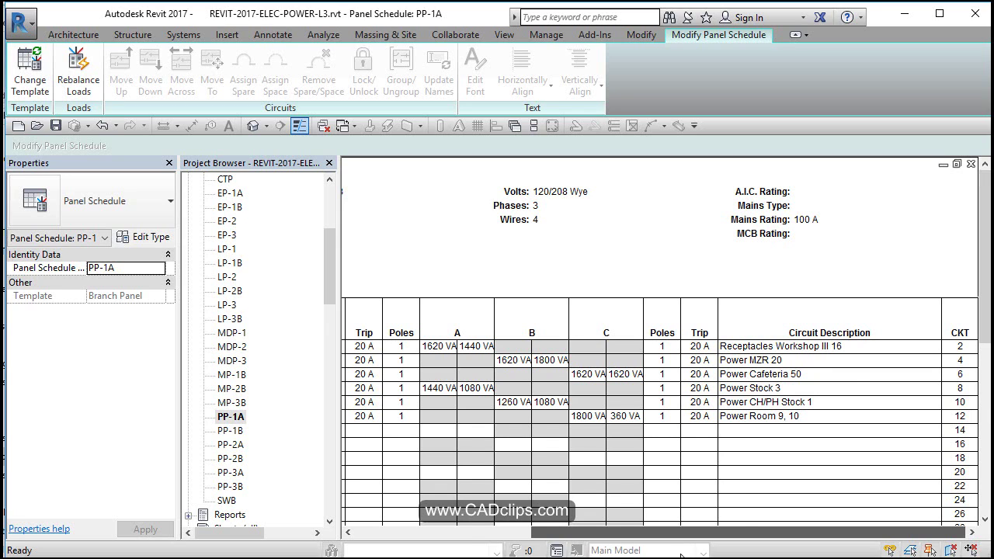
pyautogui.moveTo(661, 532); pyautogui.dragTo(483, 535)
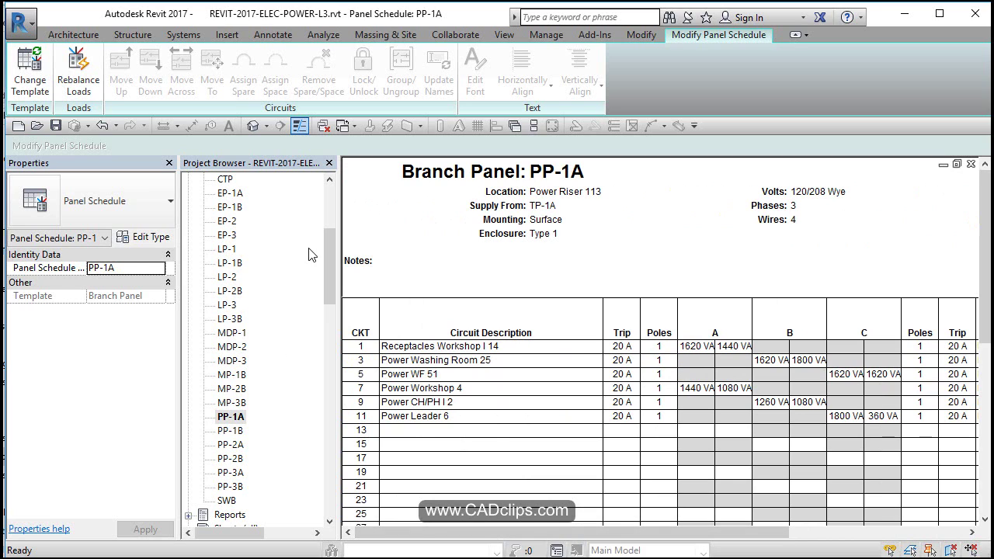
# Collapse the Panel Schedules and Families branches of the project tree and reopen the Level 1 Power Plan
pyautogui.moveTo(332, 231); pyautogui.dragTo(329, 225)
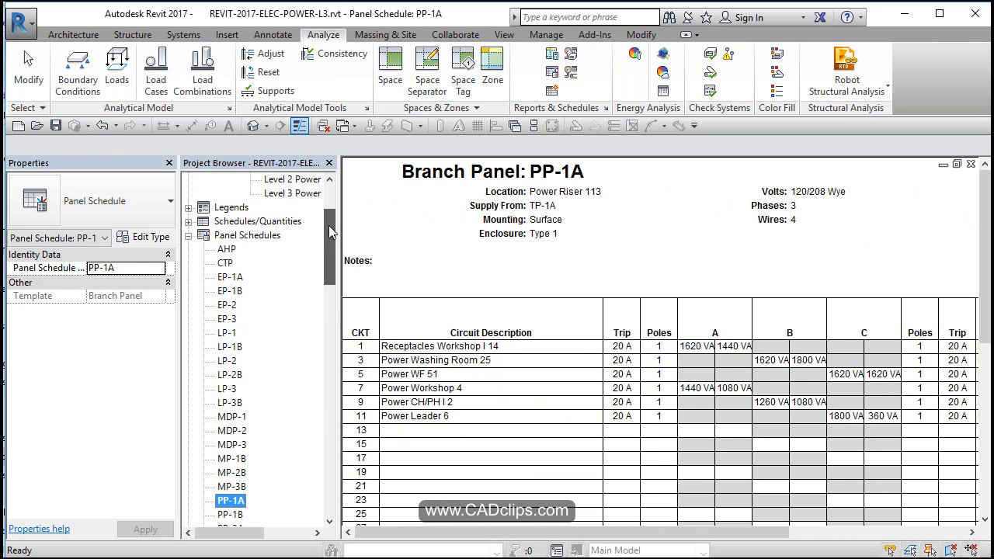
pyautogui.click(188, 235)
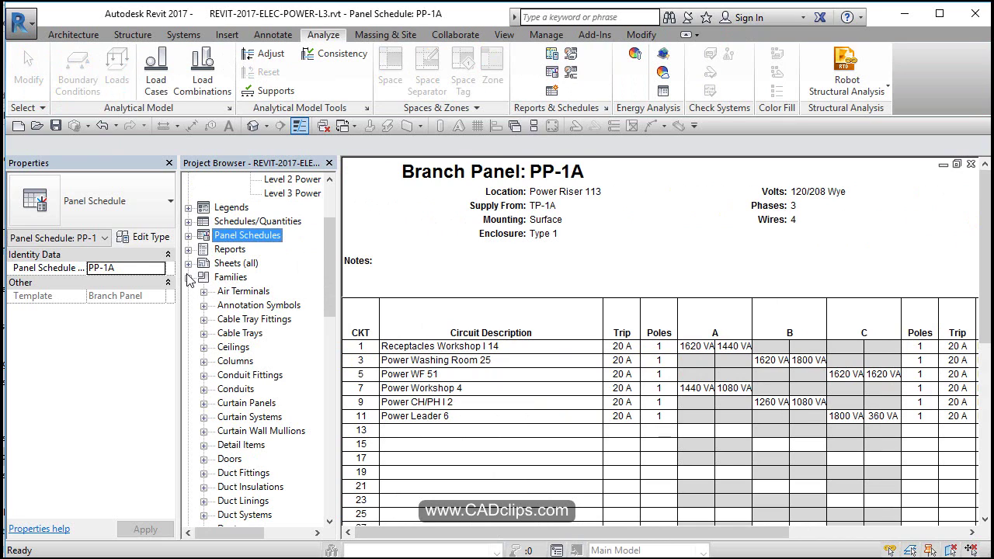
pyautogui.click(188, 278)
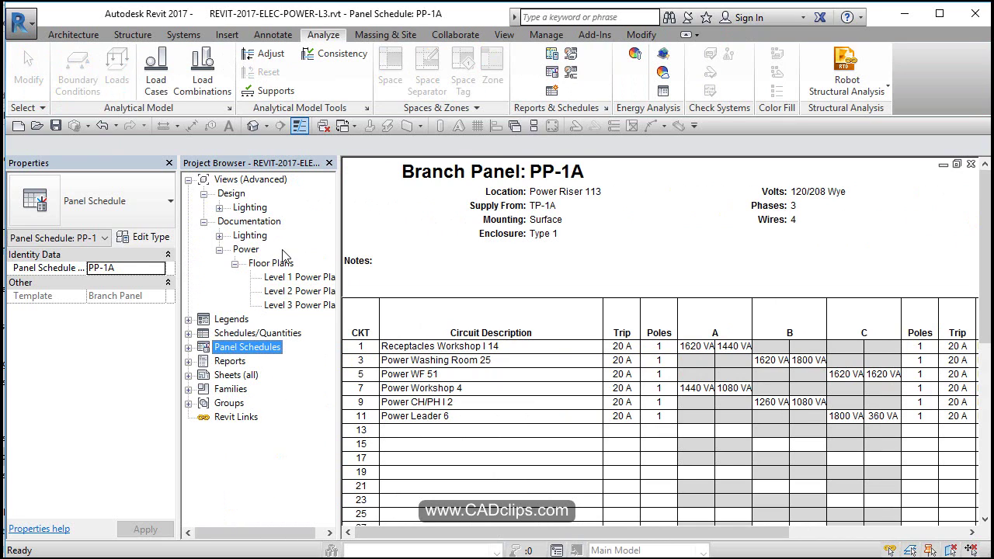
pyautogui.doubleClick(274, 277)
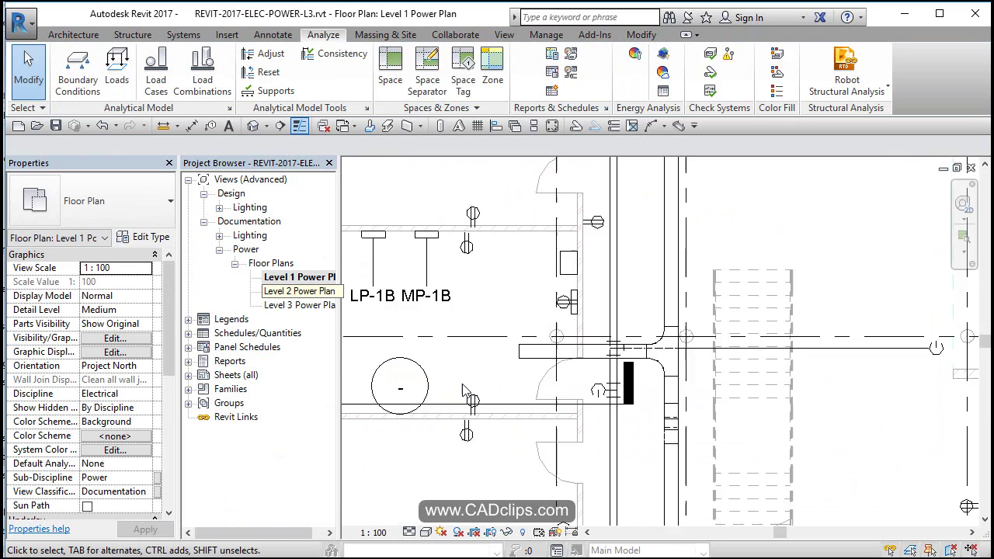
# View the panel schedule of panelboard MP-1B from its symbol in the plan and return to the Level 1 Power Plan
pyautogui.click(437, 243)
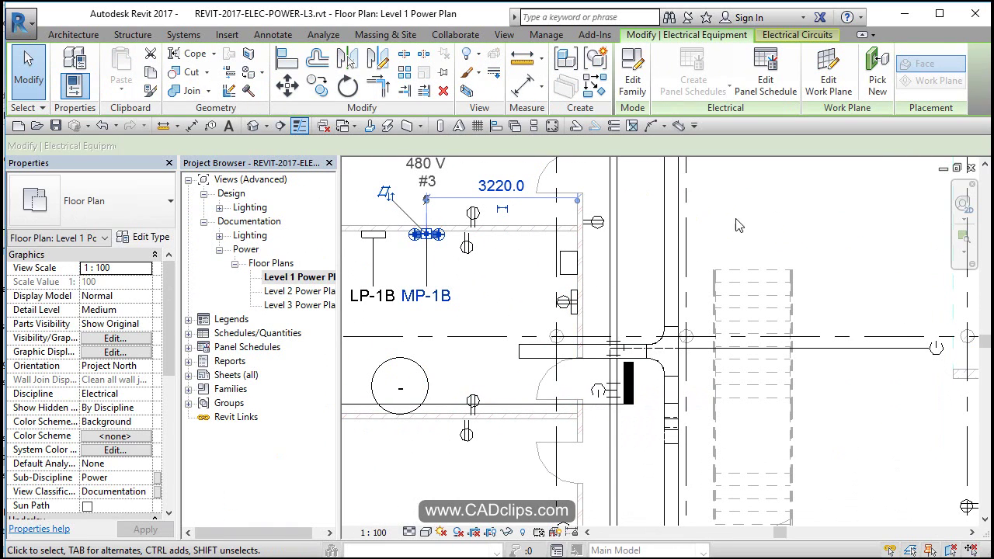
pyautogui.click(782, 96)
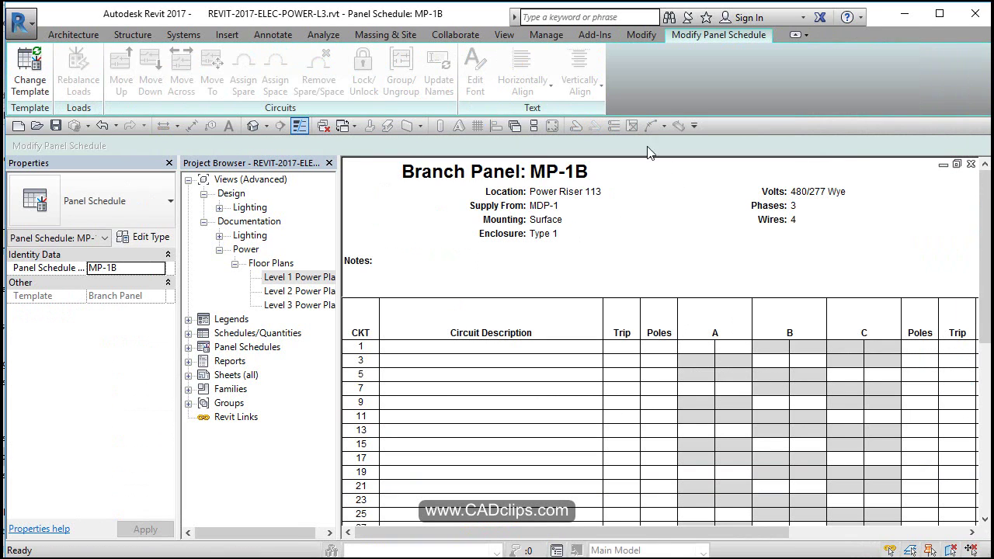
pyautogui.click(297, 278)
pyautogui.doubleClick(293, 281)
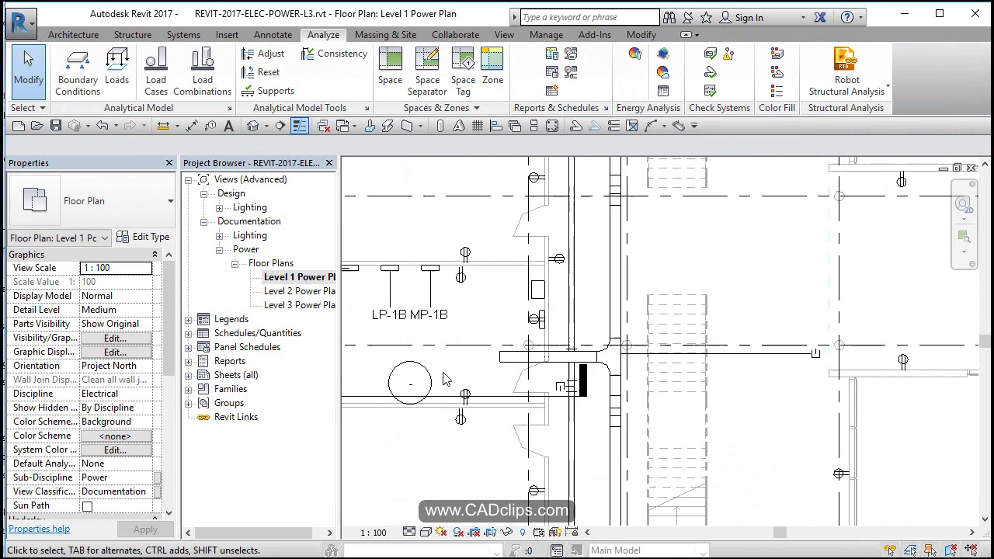
pyautogui.moveTo(445, 378); pyautogui.dragTo(572, 332, button='middle')
pyautogui.moveTo(655, 362); pyautogui.dragTo(590, 376, button='middle')
pyautogui.scroll(-2, 614, 374)
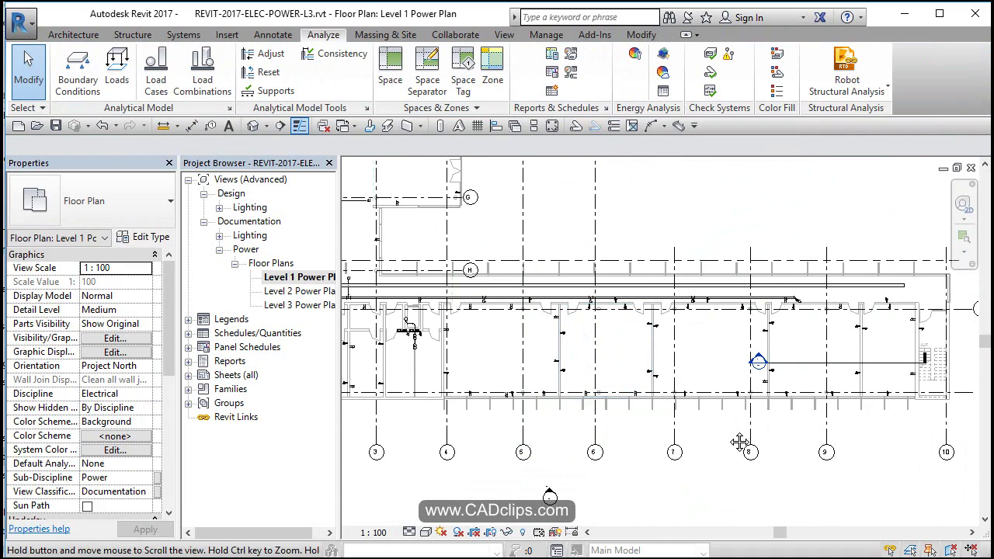
pyautogui.moveTo(740, 443); pyautogui.dragTo(730, 452, button='middle')
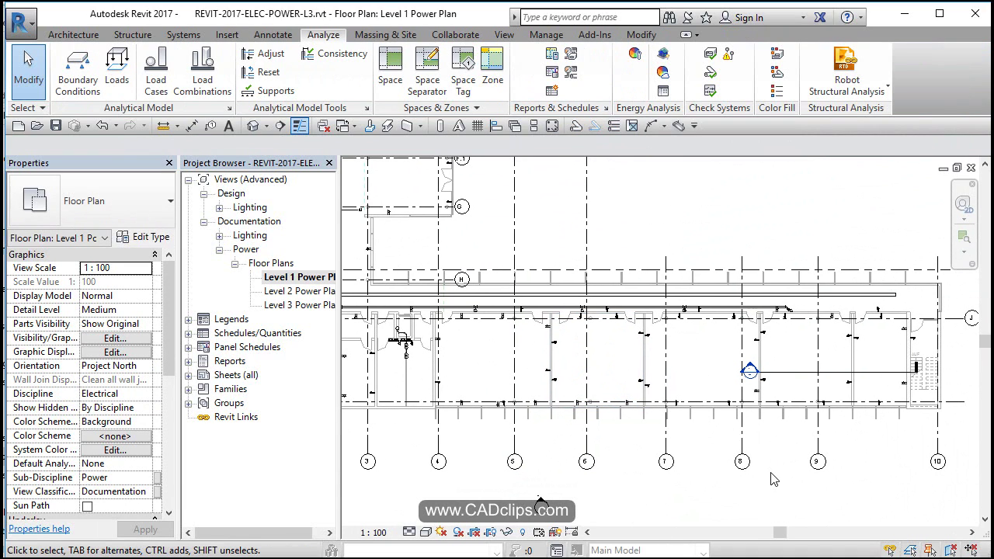